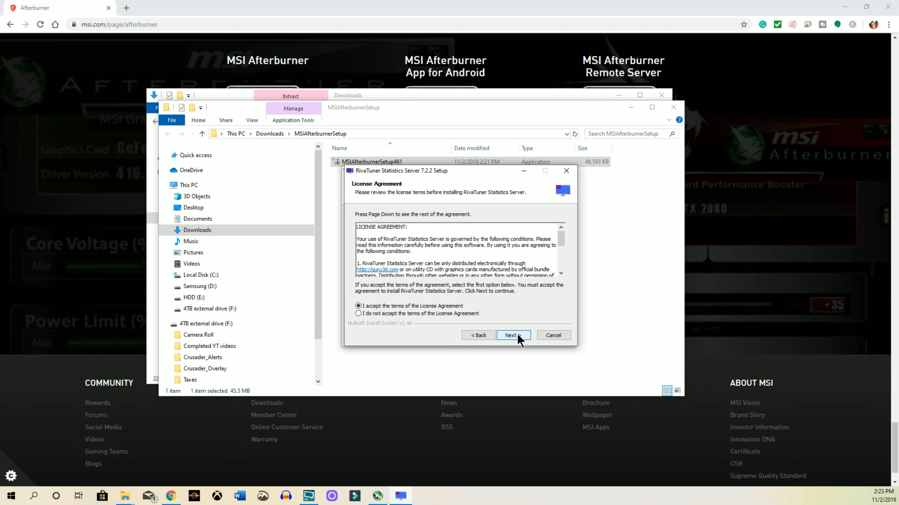
# Accept the RivaTuner Statistics Server licence, install it with the offered settings, and close its setup
pyautogui.click(514, 335)
pyautogui.click(513, 336)
pyautogui.click(512, 336)
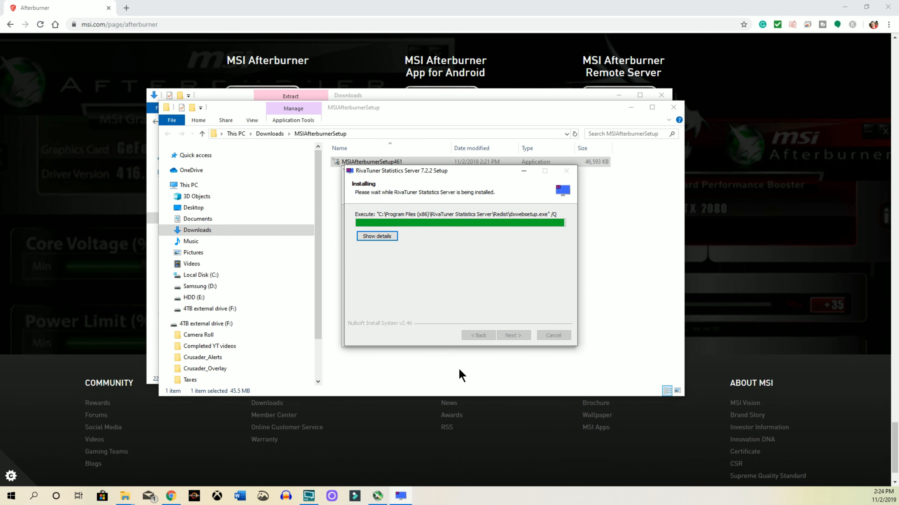
pyautogui.click(516, 335)
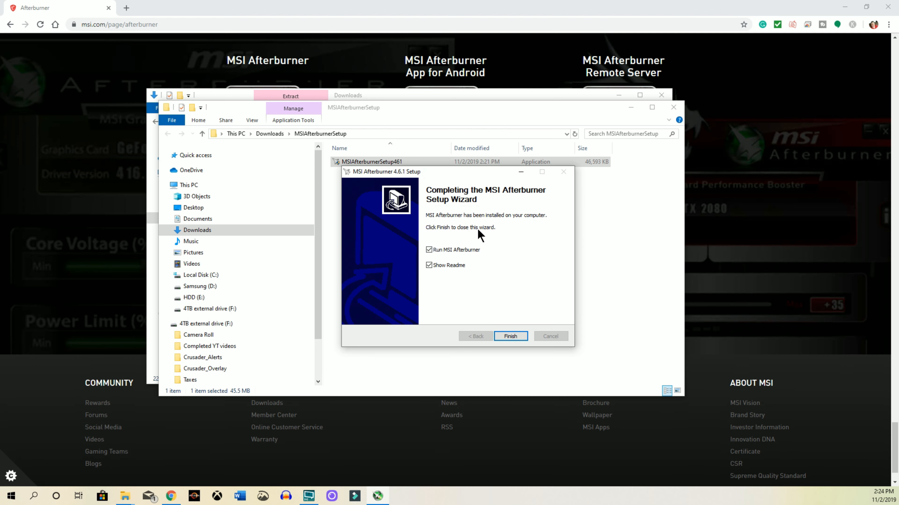
# Turn off Show Readme and Run MSI Afterburner, and finish the MSI Afterburner setup
pyautogui.click(429, 265)
pyautogui.click(429, 250)
pyautogui.click(503, 336)
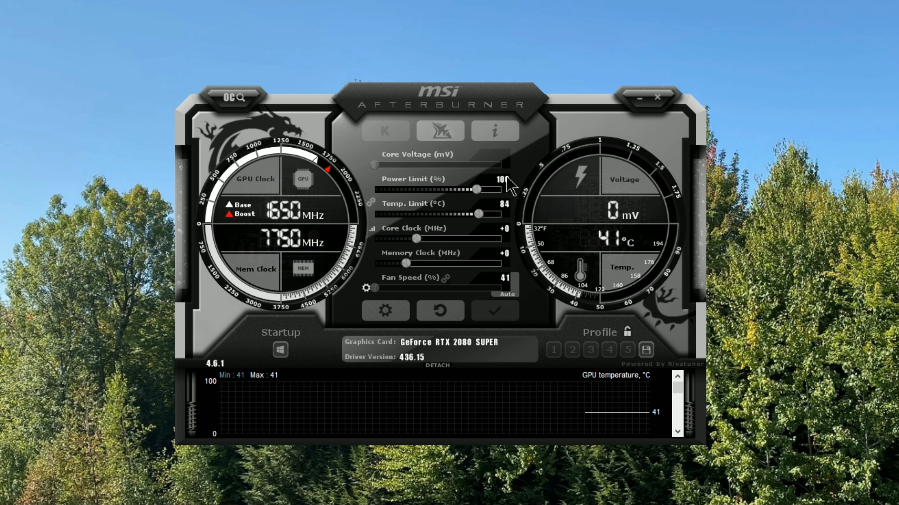
# Raise the graphics card's power limit to 112% together with the linked temperature limit of 88 °C
pyautogui.moveTo(502, 181)
pyautogui.moveTo(505, 208)
pyautogui.moveTo(505, 230)
pyautogui.moveTo(506, 255)
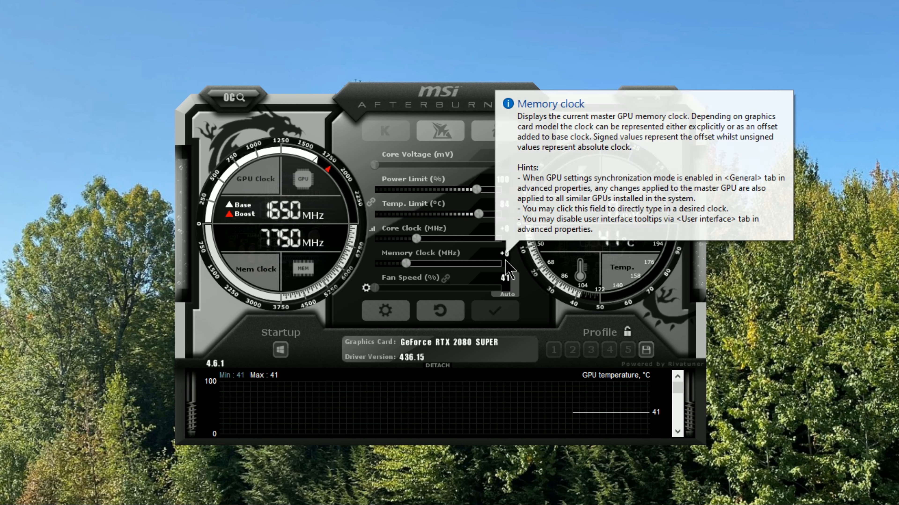
pyautogui.moveTo(506, 283)
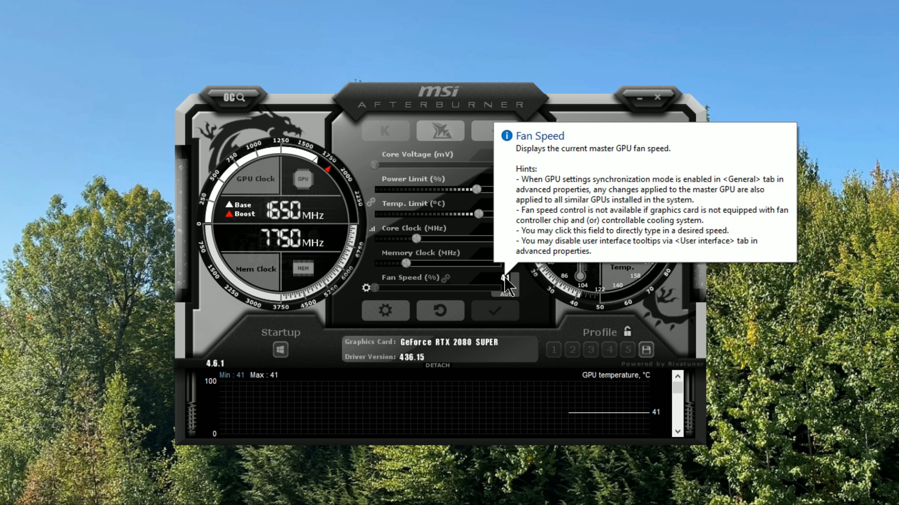
pyautogui.moveTo(476, 190); pyautogui.dragTo(506, 195)
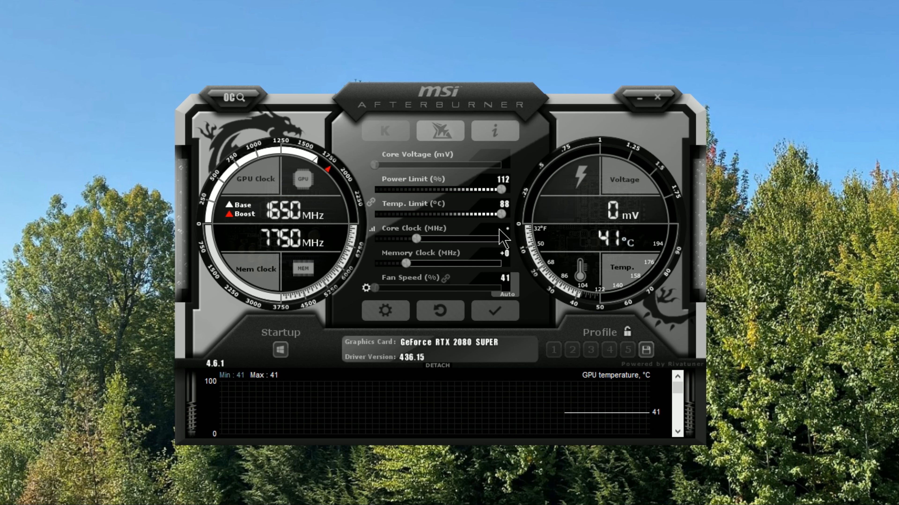
# Set the core clock offset to +70 MHz and the memory clock offset to +800 MHz, and apply the overclock
pyautogui.write('70')
pyautogui.press('Return')
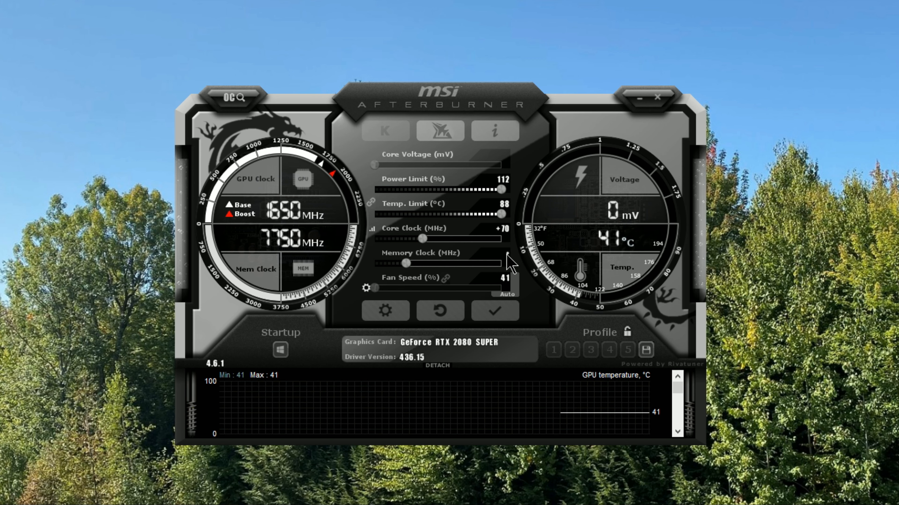
pyautogui.write('800')
pyautogui.press('Return')
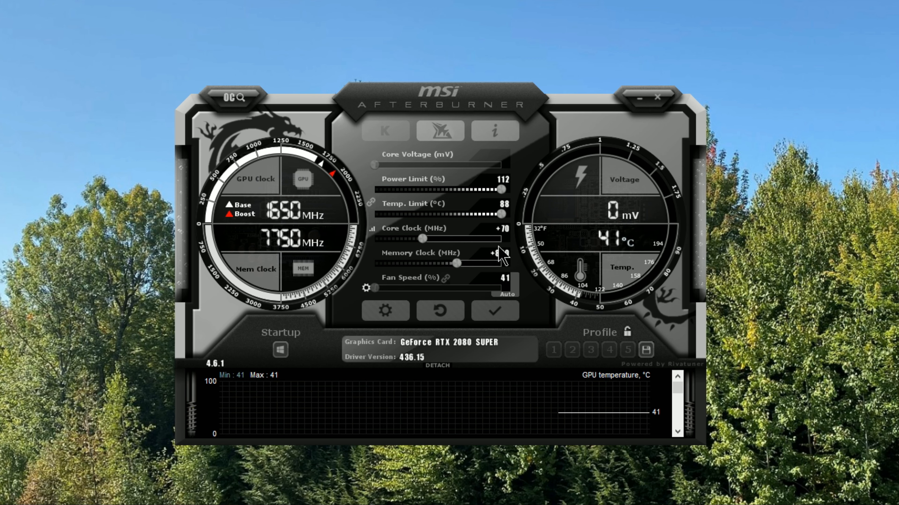
pyautogui.click(502, 311)
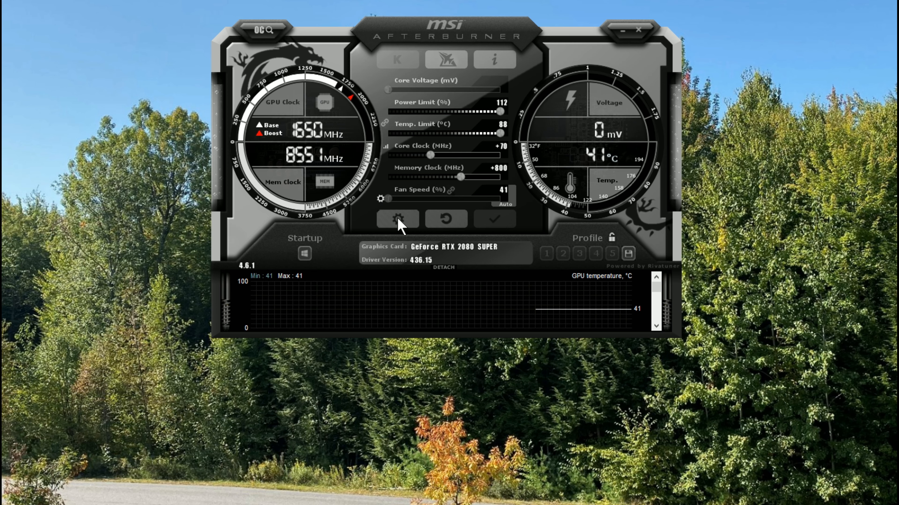
# Open the MSI Afterburner properties and check the available choices for the master graphics processor
pyautogui.click(397, 219)
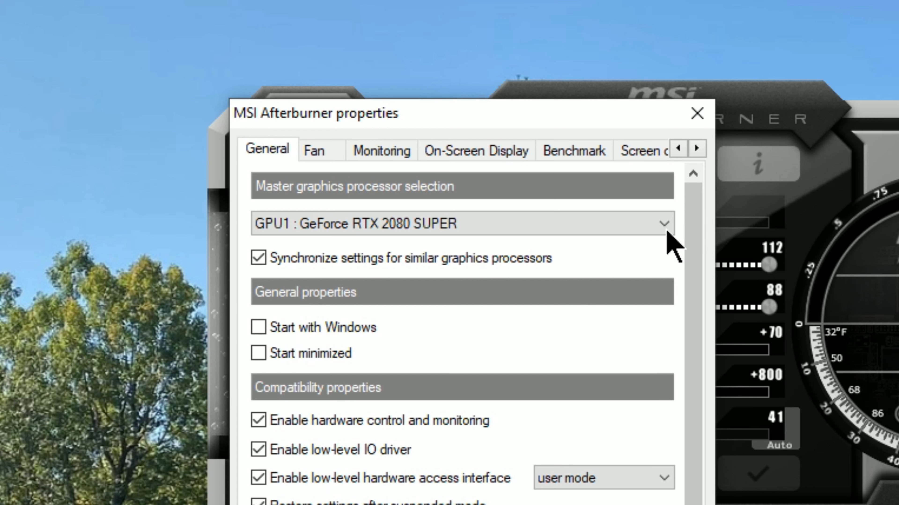
pyautogui.click(627, 218)
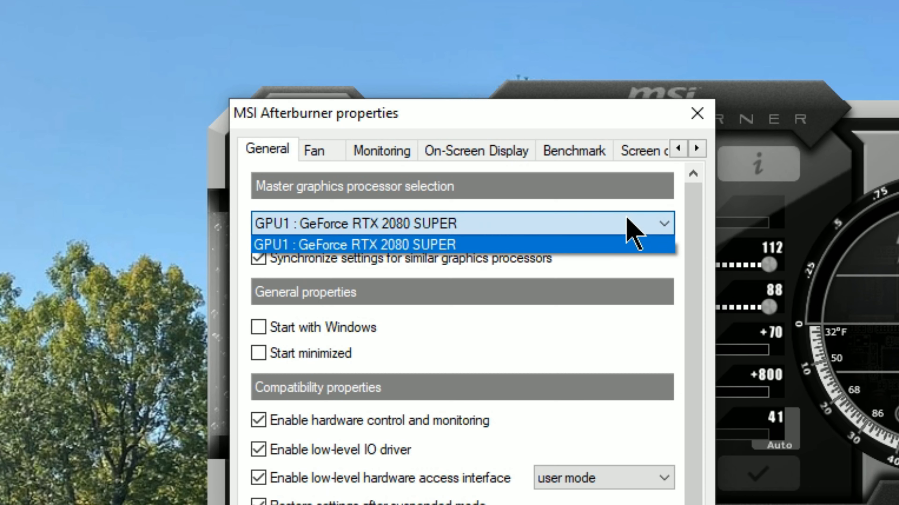
pyautogui.click(627, 220)
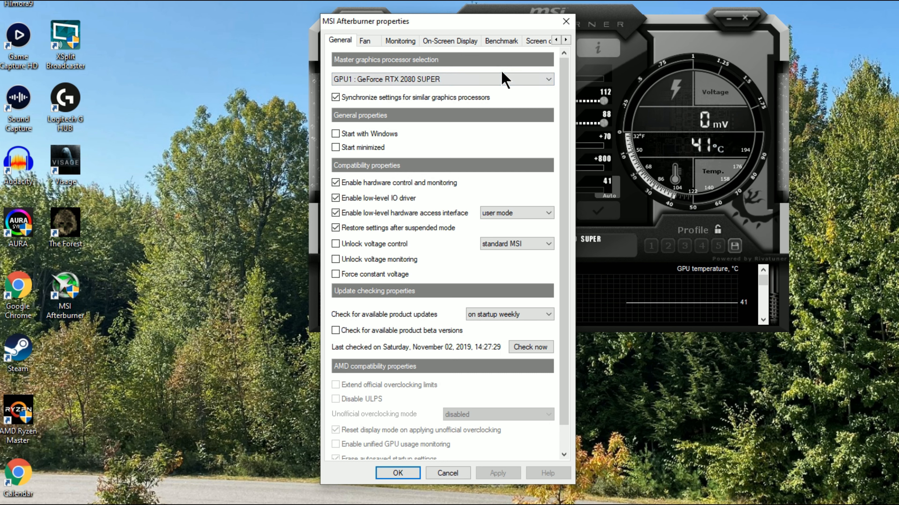
# Turn off showing the On-Screen Display on captured screenshots and videos, and apply the change
pyautogui.click(454, 41)
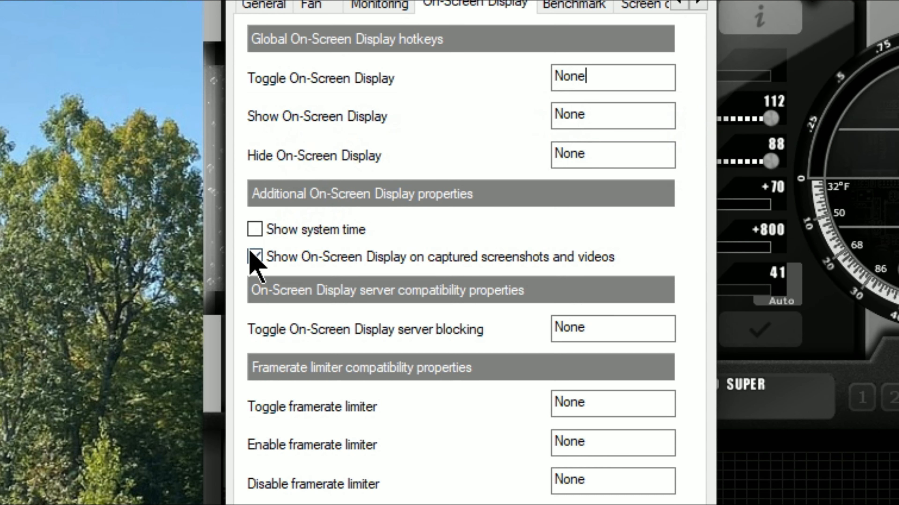
pyautogui.click(252, 256)
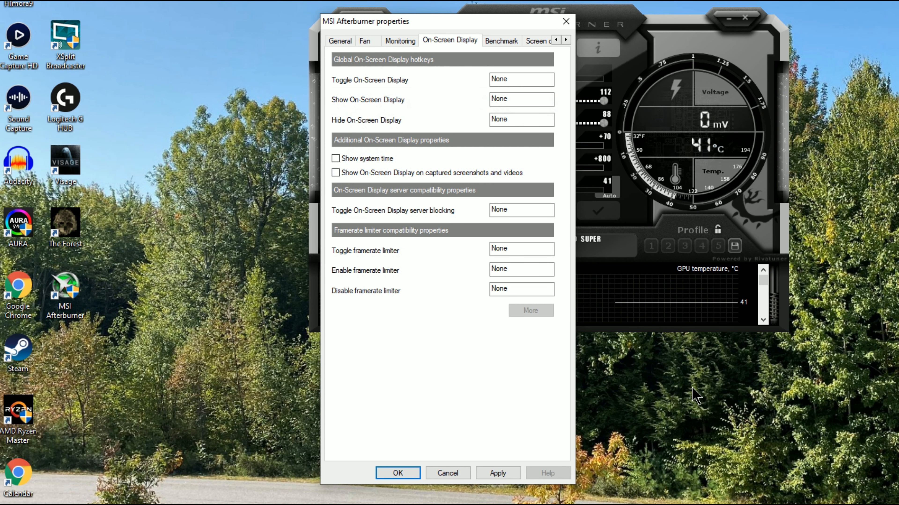
pyautogui.click(497, 474)
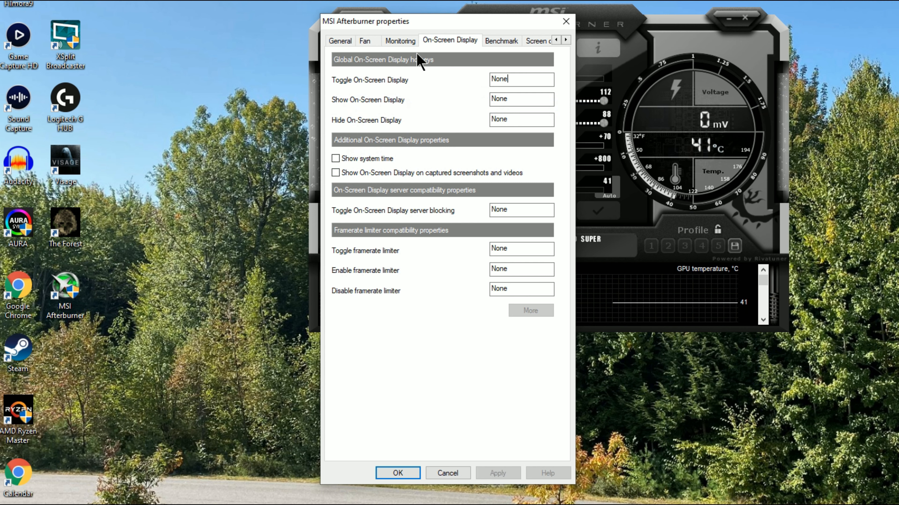
# Look through the full list of active hardware monitoring graphs, from GPU temperature down to the framerate entries
pyautogui.click(397, 42)
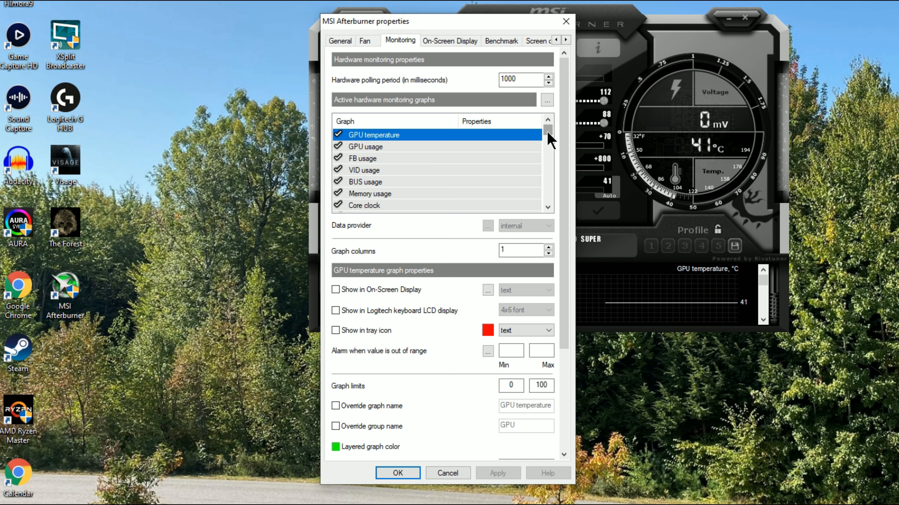
pyautogui.scroll(-5, 547, 134)
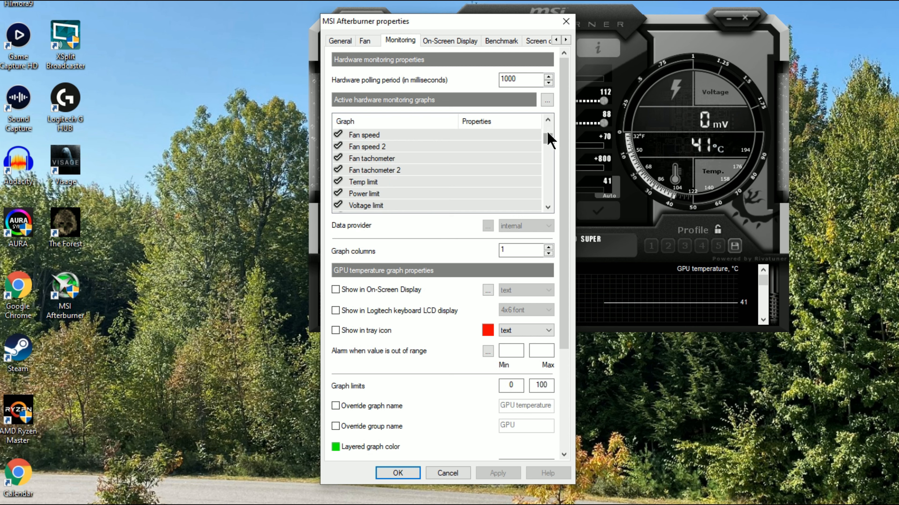
pyautogui.scroll(-1, 549, 139)
pyautogui.scroll(-6, 550, 142)
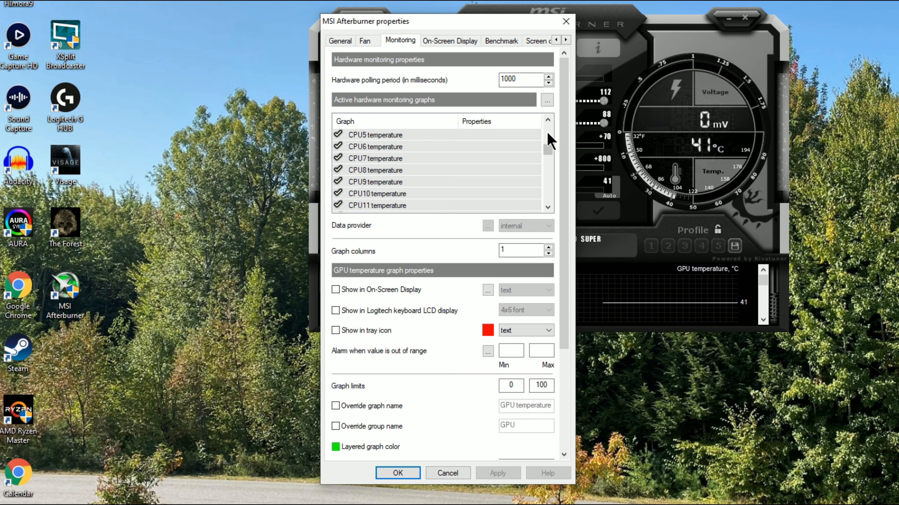
pyautogui.scroll(-5, 546, 136)
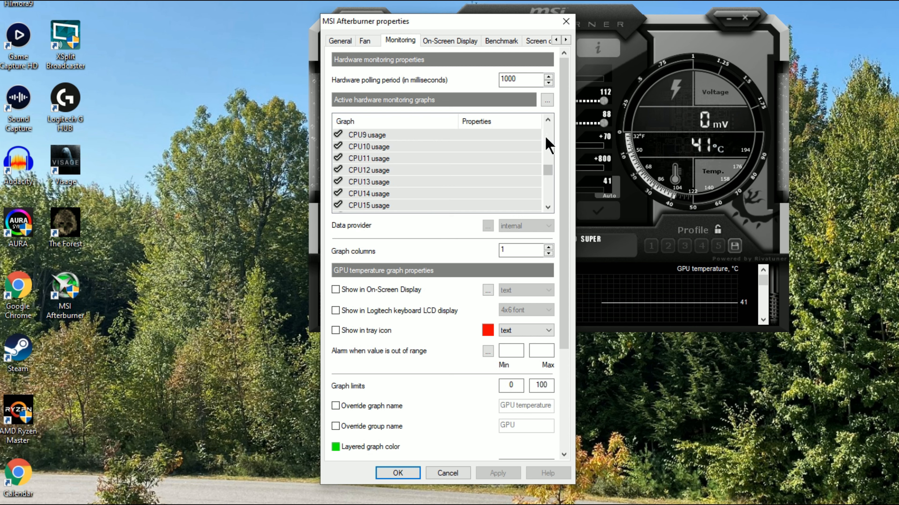
pyautogui.scroll(-6, 548, 154)
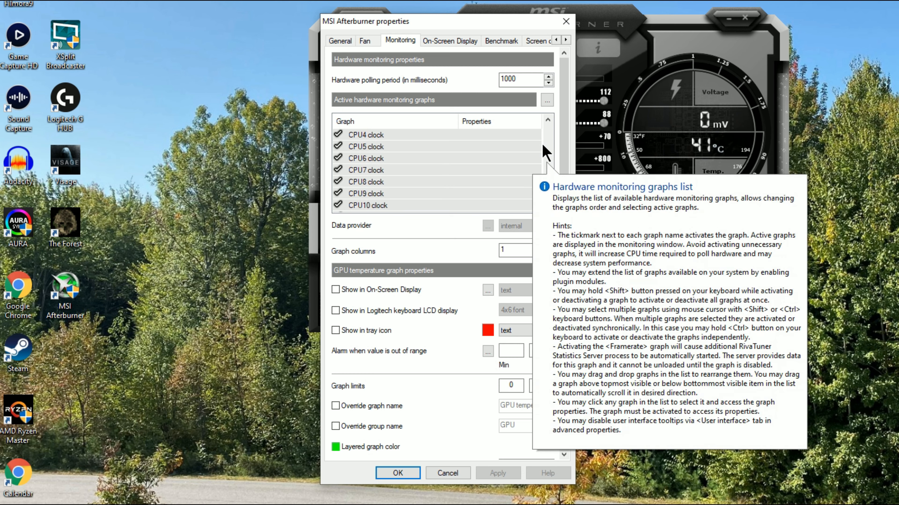
pyautogui.scroll(-1, 551, 160)
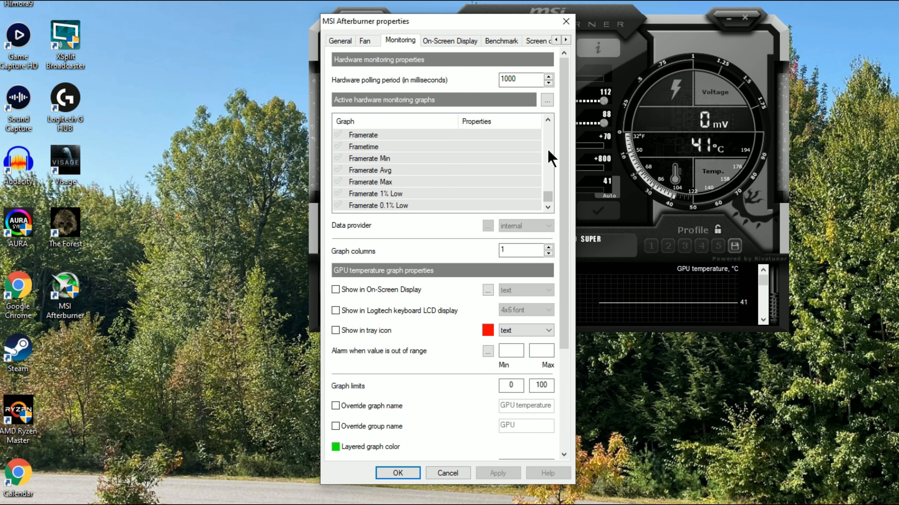
pyautogui.scroll(12, 550, 160)
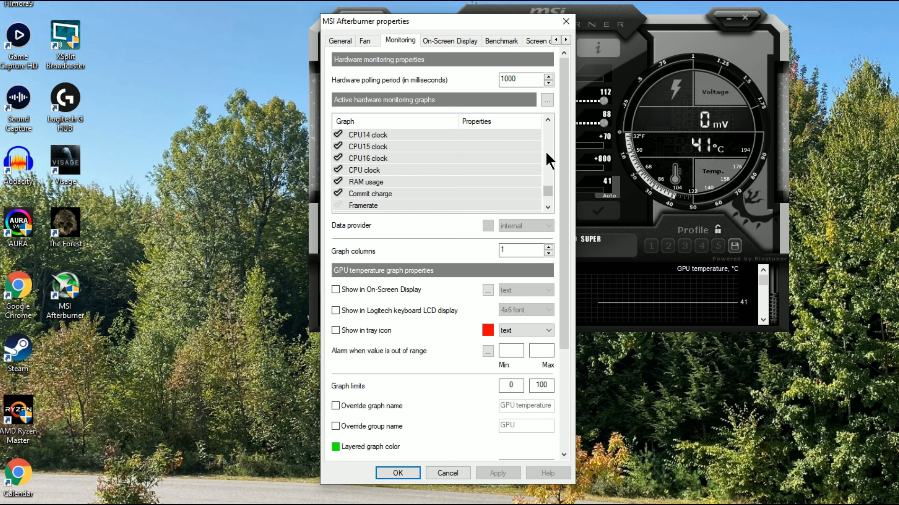
pyautogui.scroll(10, 549, 160)
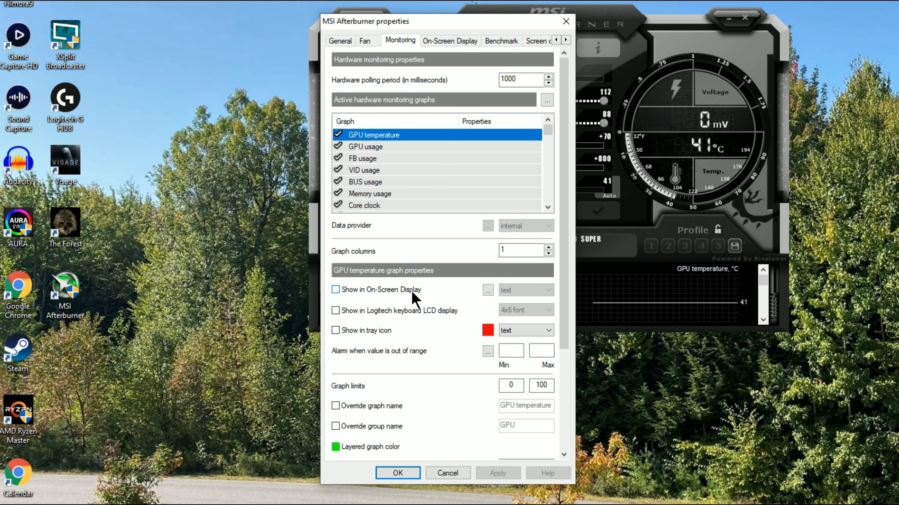
# Enable Show in On-Screen Display for the GPU temperature and GPU usage graphs
pyautogui.click(336, 290)
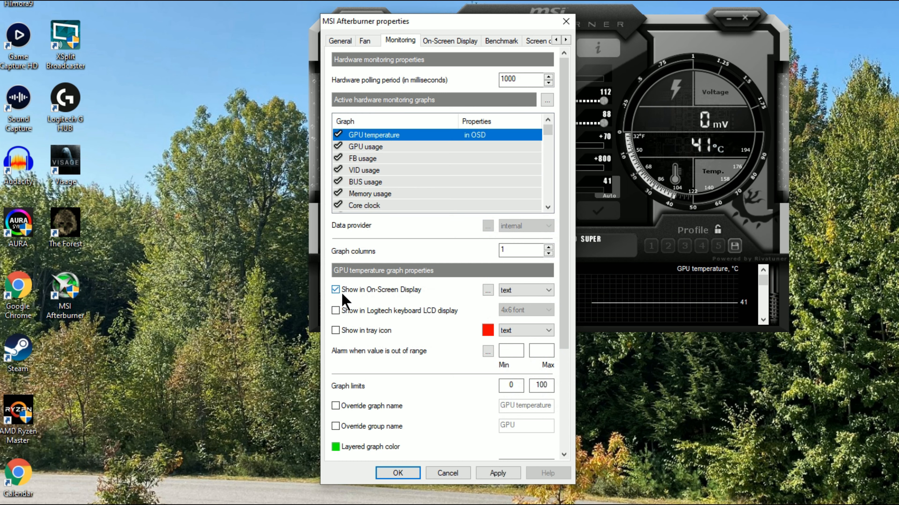
pyautogui.click(496, 147)
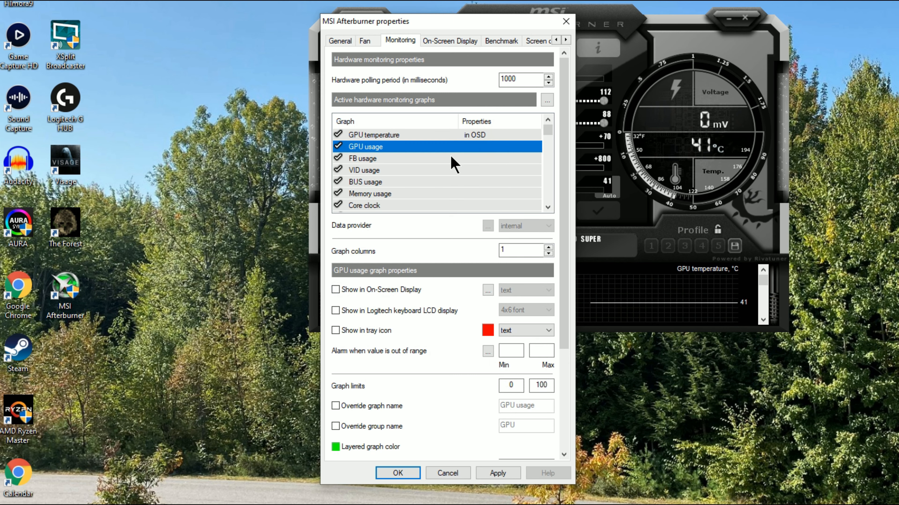
pyautogui.click(336, 289)
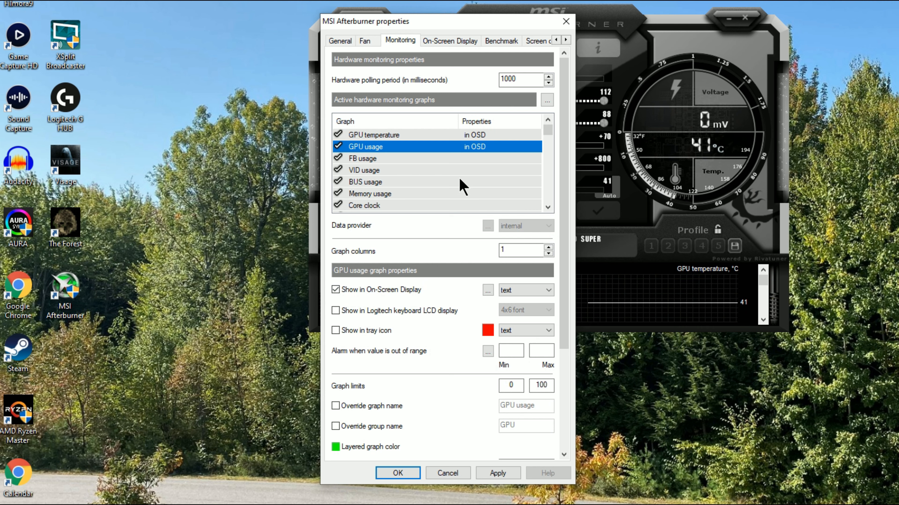
# Enable Show in On-Screen Display for the Memory usage graph
pyautogui.click(548, 207)
pyautogui.click(547, 207)
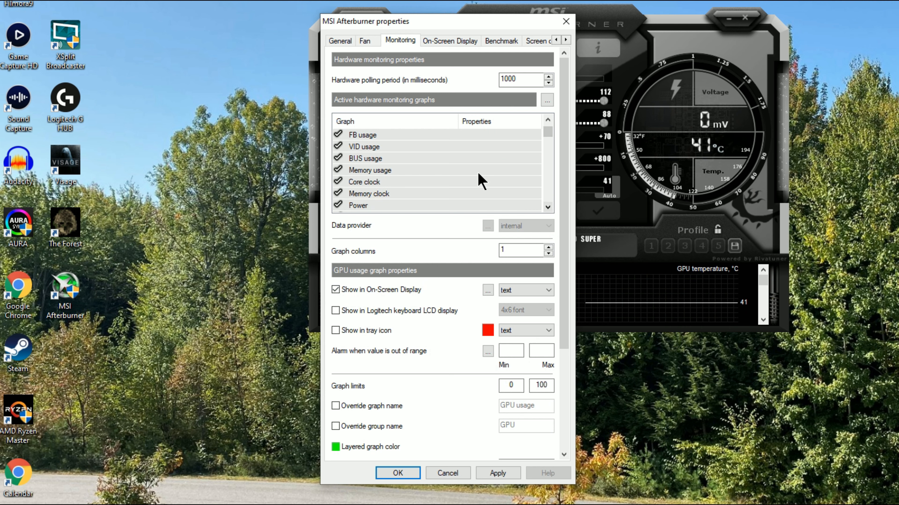
pyautogui.click(468, 171)
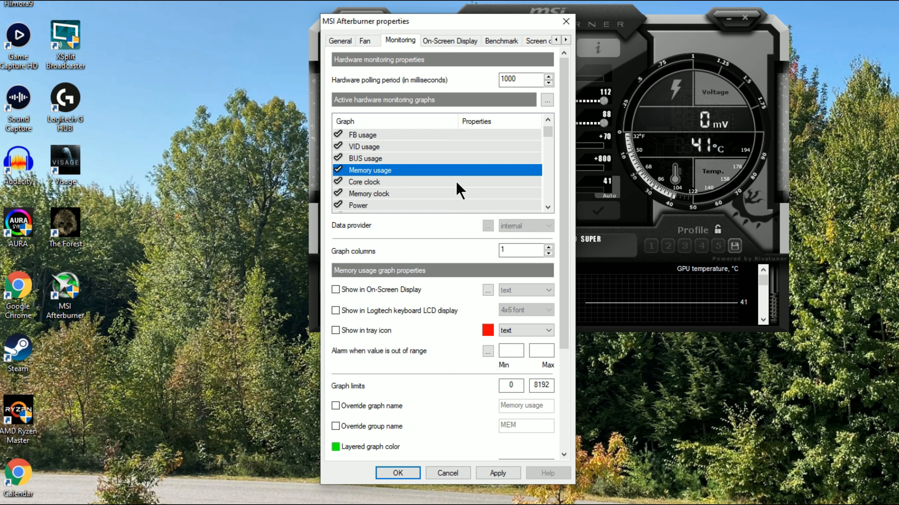
pyautogui.click(335, 291)
# Enable Show in On-Screen Display for the Core clock and Memory clock graphs
pyautogui.click(547, 207)
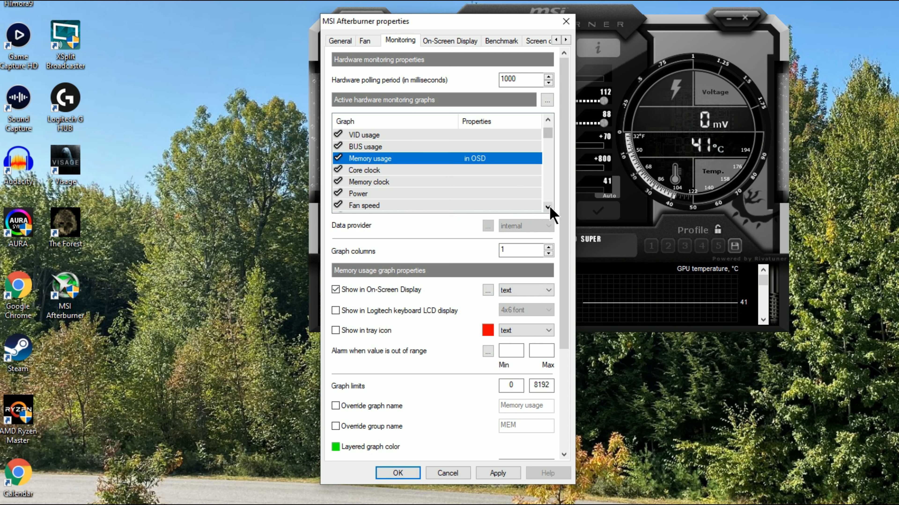
pyautogui.click(548, 207)
pyautogui.click(547, 207)
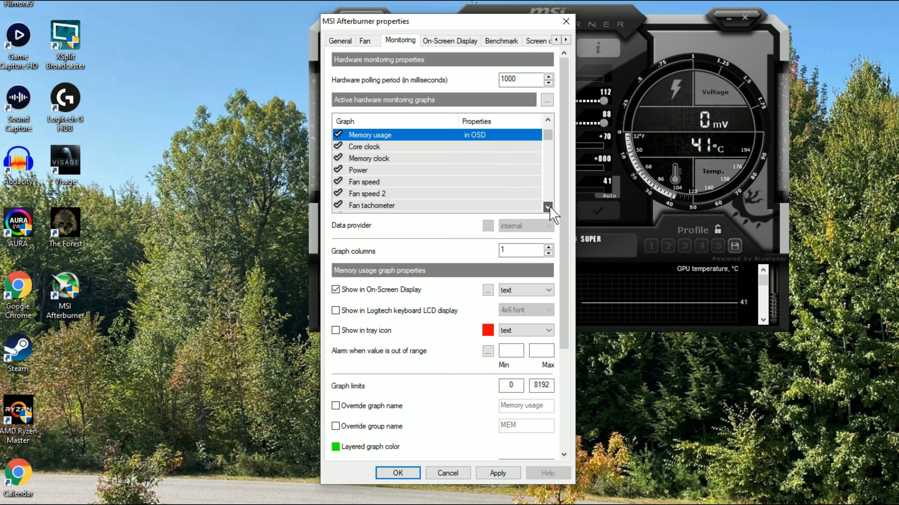
pyautogui.click(402, 145)
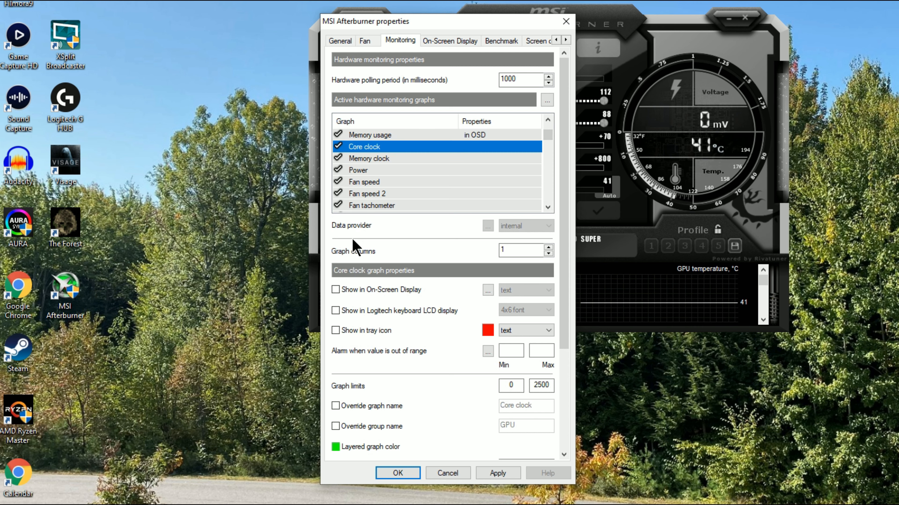
pyautogui.click(335, 290)
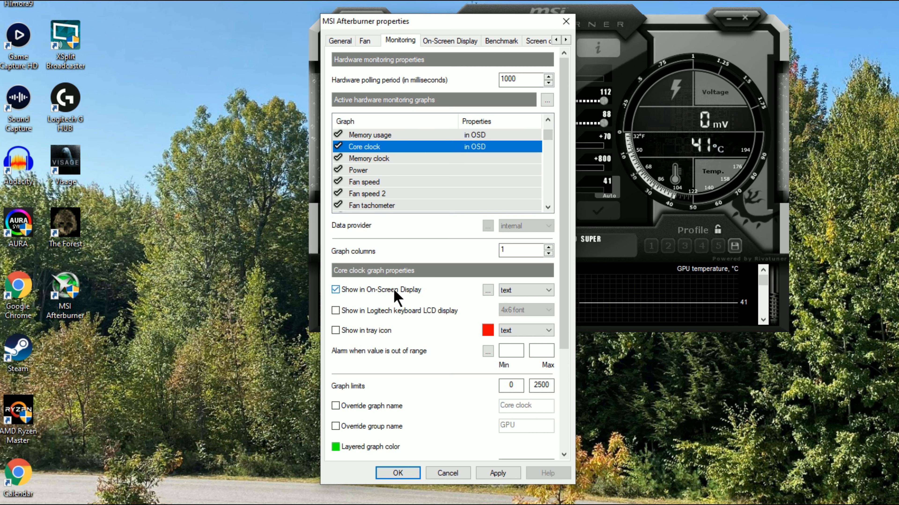
pyautogui.click(445, 159)
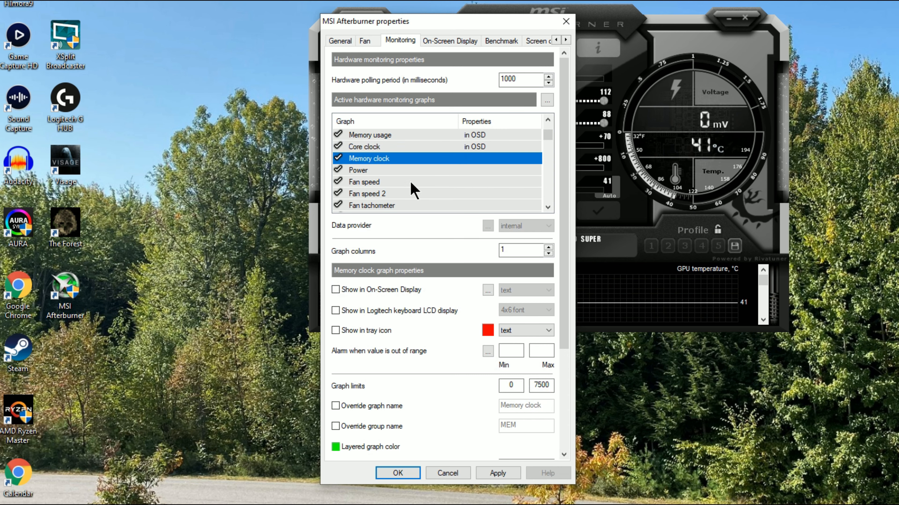
pyautogui.click(336, 290)
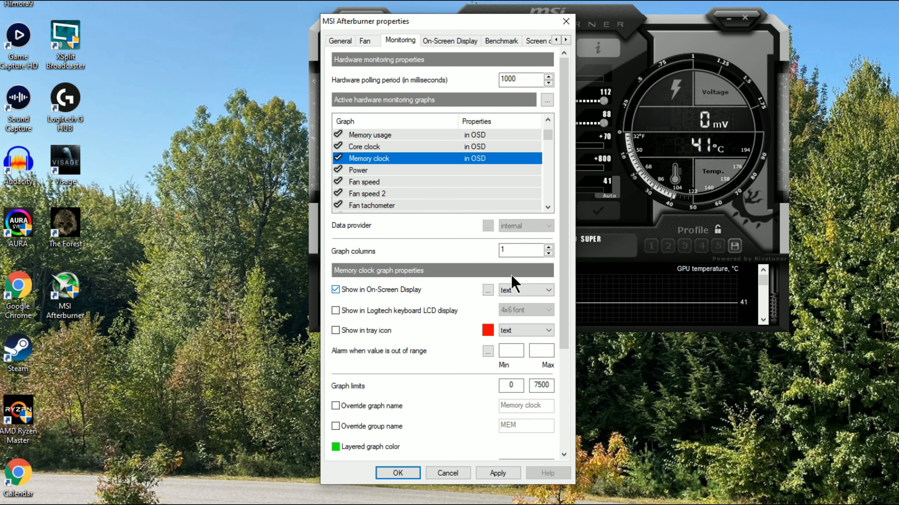
pyautogui.click(547, 207)
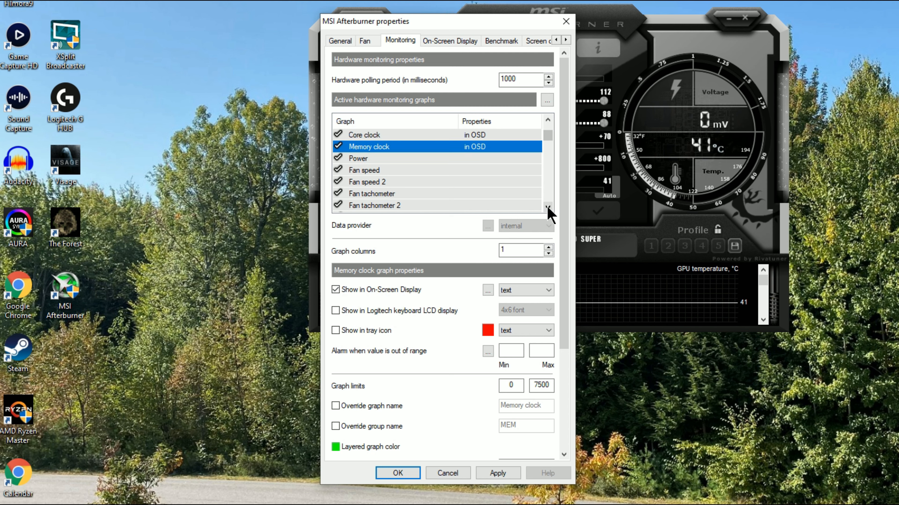
# Enable Show in On-Screen Display for the overall CPU temperature graph
pyautogui.click(548, 208)
pyautogui.click(548, 207)
pyautogui.click(547, 207)
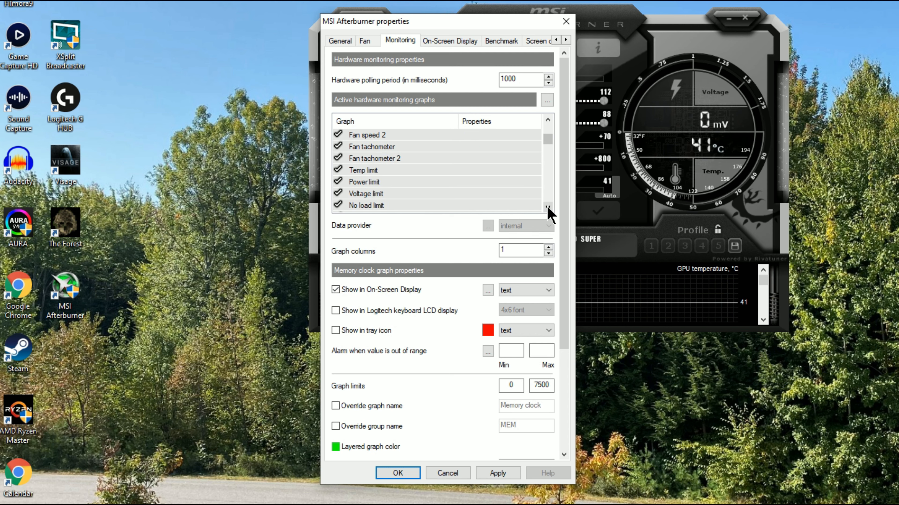
pyautogui.click(547, 207)
pyautogui.click(548, 207)
pyautogui.click(547, 207)
pyautogui.click(547, 207)
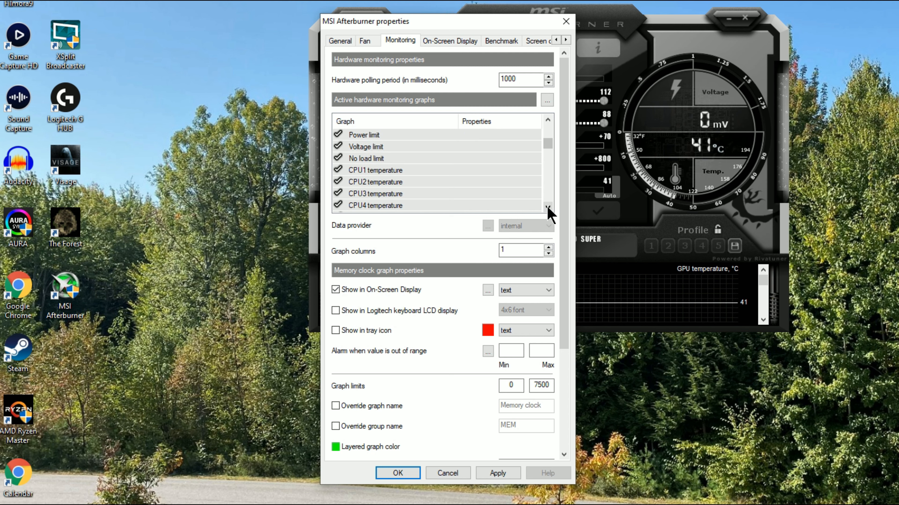
pyautogui.click(547, 207)
pyautogui.click(547, 207)
pyautogui.click(548, 207)
pyautogui.click(548, 207)
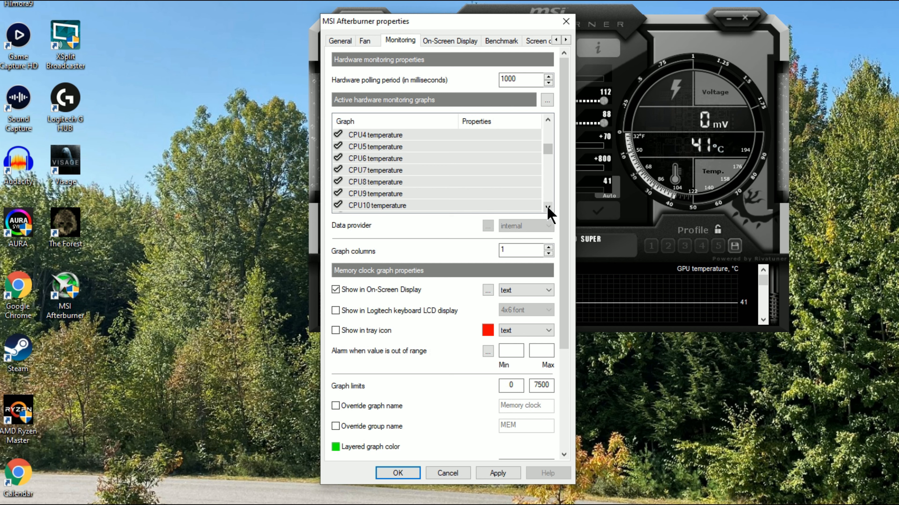
pyautogui.click(548, 207)
pyautogui.click(548, 207)
pyautogui.click(547, 207)
pyautogui.click(548, 207)
pyautogui.click(548, 207)
pyautogui.click(548, 207)
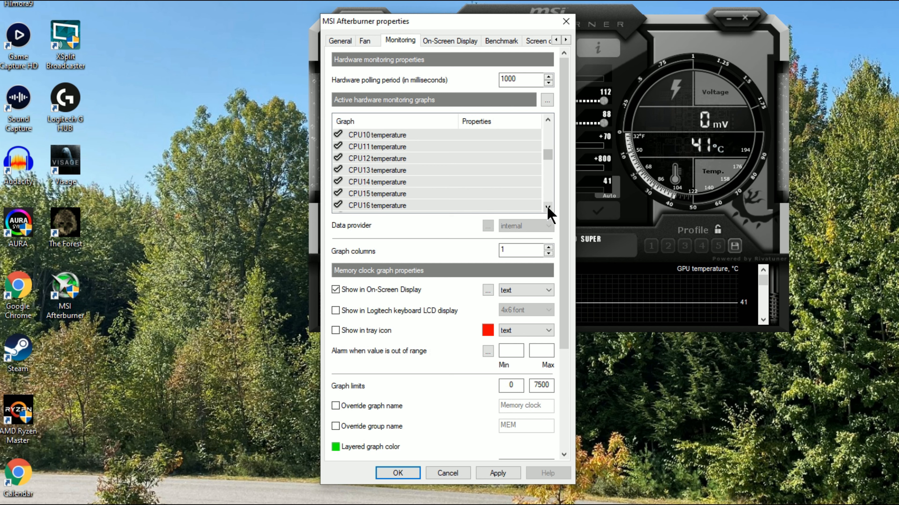
pyautogui.click(547, 207)
pyautogui.click(548, 207)
pyautogui.click(409, 195)
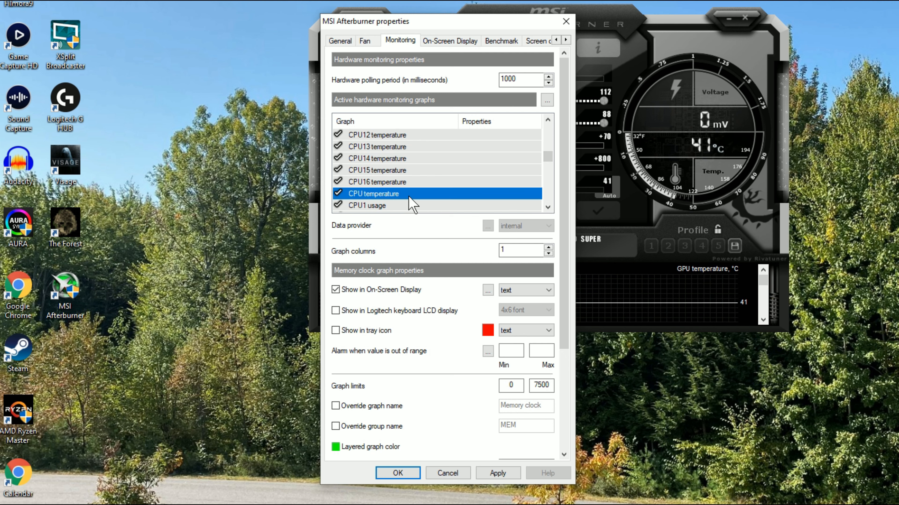
pyautogui.click(335, 289)
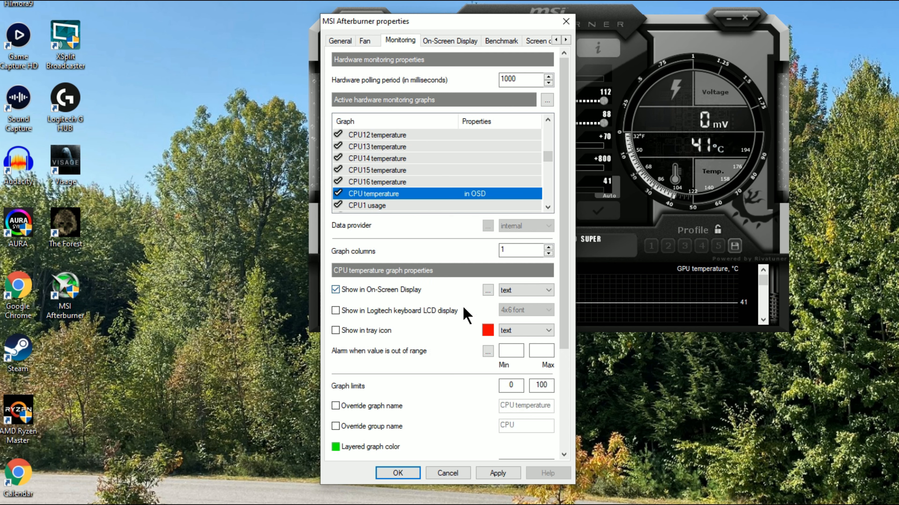
# Enable Show in On-Screen Display for the overall CPU clock graph
pyautogui.click(547, 207)
pyautogui.click(548, 207)
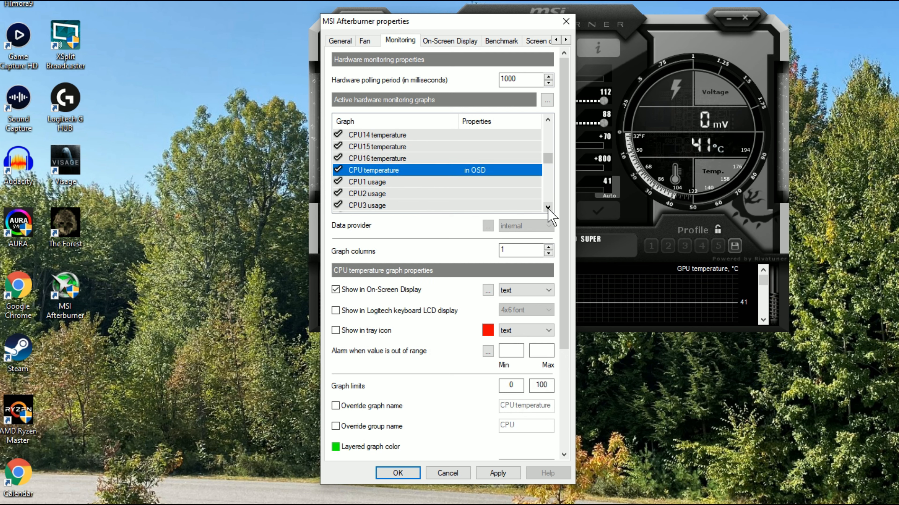
pyautogui.click(548, 208)
pyautogui.click(547, 207)
pyautogui.click(548, 207)
pyautogui.click(548, 207)
pyautogui.click(548, 208)
pyautogui.click(548, 207)
pyautogui.click(548, 207)
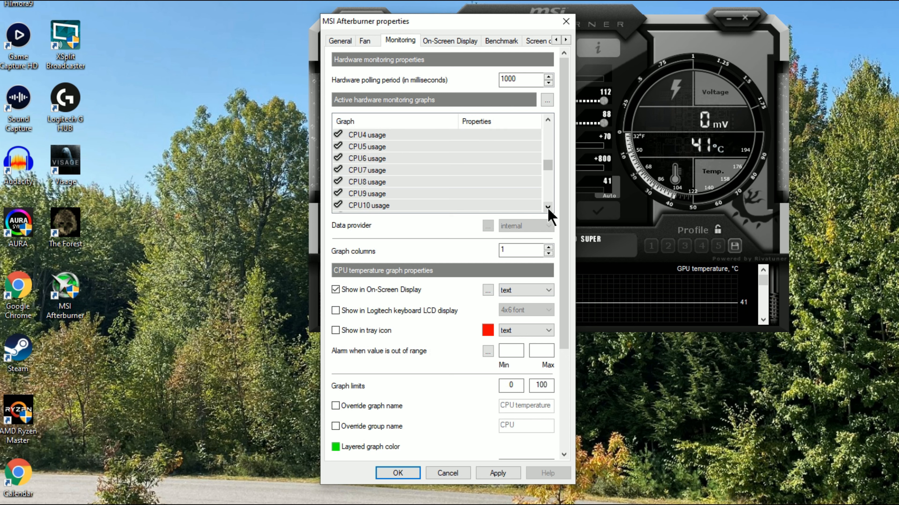
pyautogui.click(548, 207)
pyautogui.click(547, 207)
pyautogui.click(548, 207)
pyautogui.click(548, 207)
pyautogui.click(548, 207)
pyautogui.click(547, 207)
pyautogui.click(547, 207)
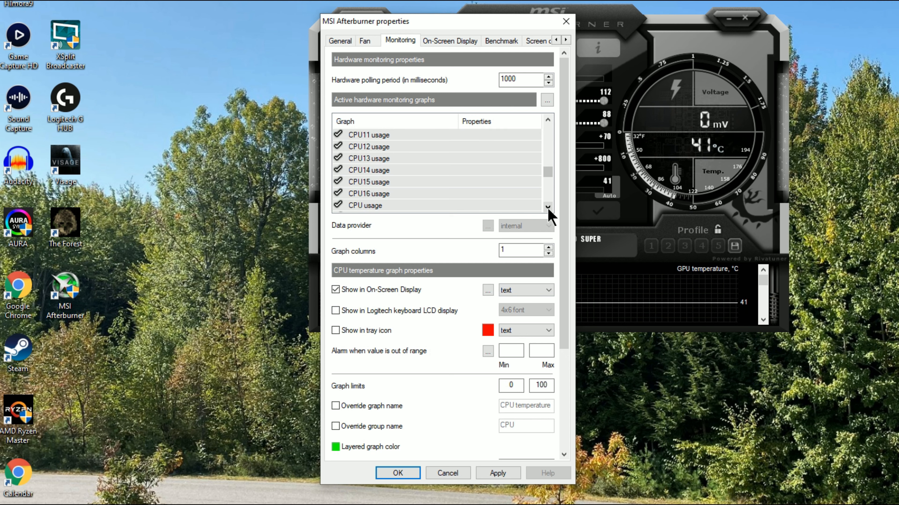
pyautogui.click(547, 208)
pyautogui.click(547, 208)
pyautogui.click(548, 207)
pyautogui.click(548, 207)
pyautogui.click(548, 208)
pyautogui.click(548, 207)
pyautogui.click(547, 207)
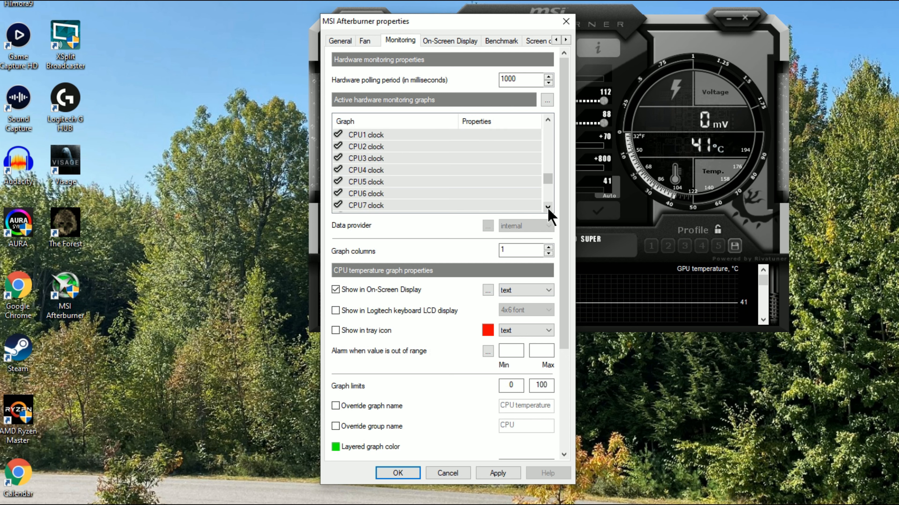
pyautogui.click(547, 208)
pyautogui.click(548, 207)
pyautogui.click(548, 207)
pyautogui.click(547, 207)
pyautogui.click(548, 207)
pyautogui.click(548, 207)
pyautogui.click(547, 207)
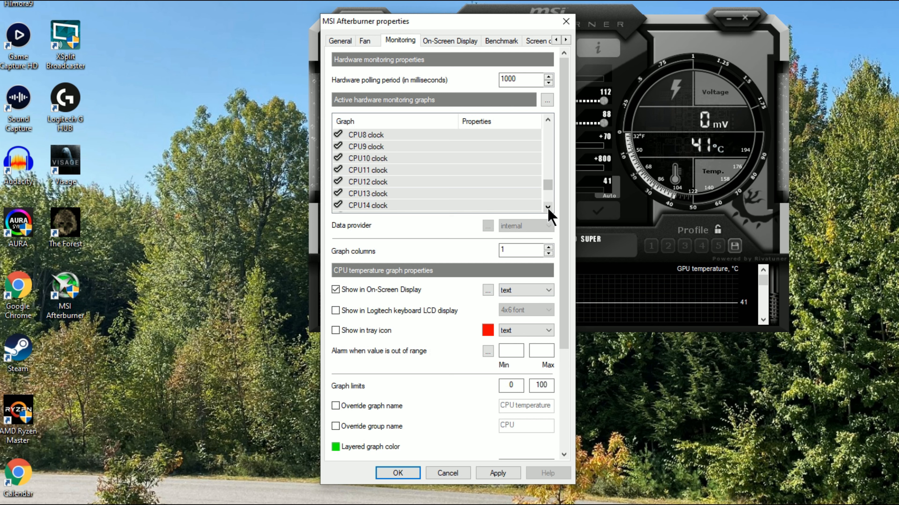
pyautogui.click(547, 207)
pyautogui.click(547, 207)
pyautogui.click(547, 207)
pyautogui.click(547, 207)
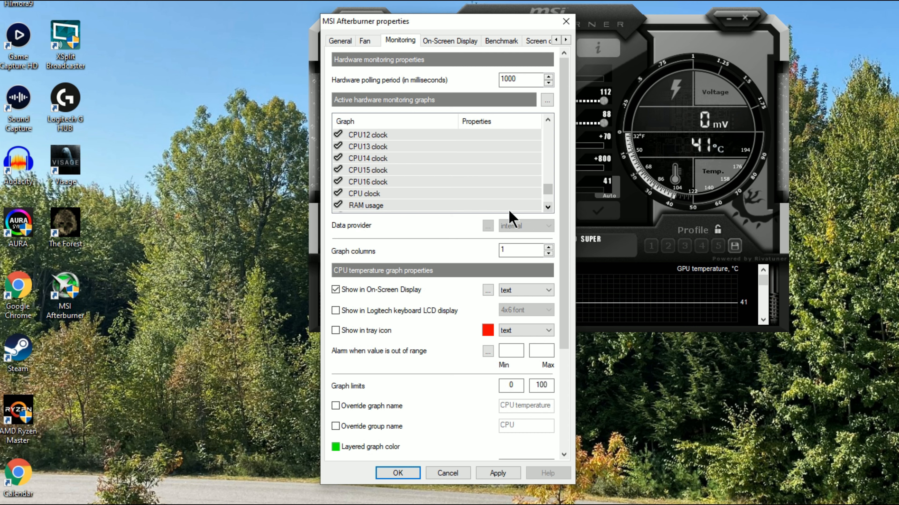
pyautogui.click(426, 195)
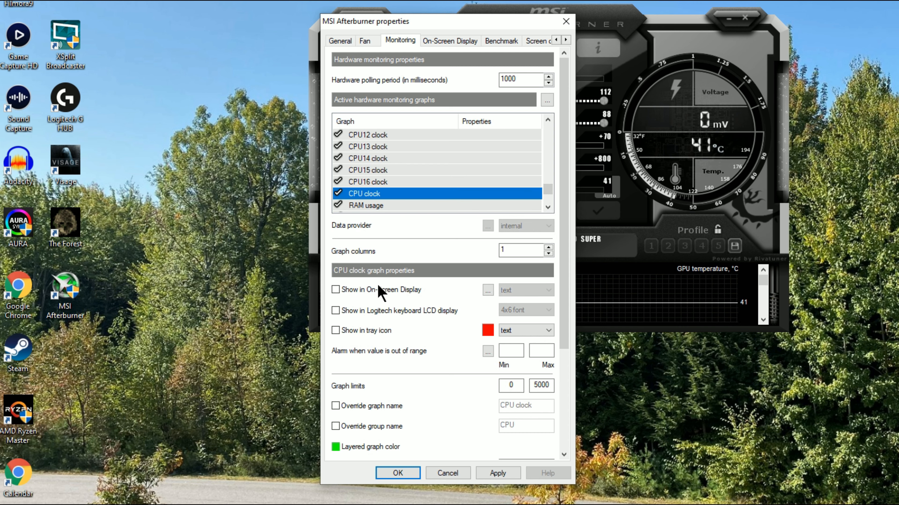
pyautogui.click(335, 290)
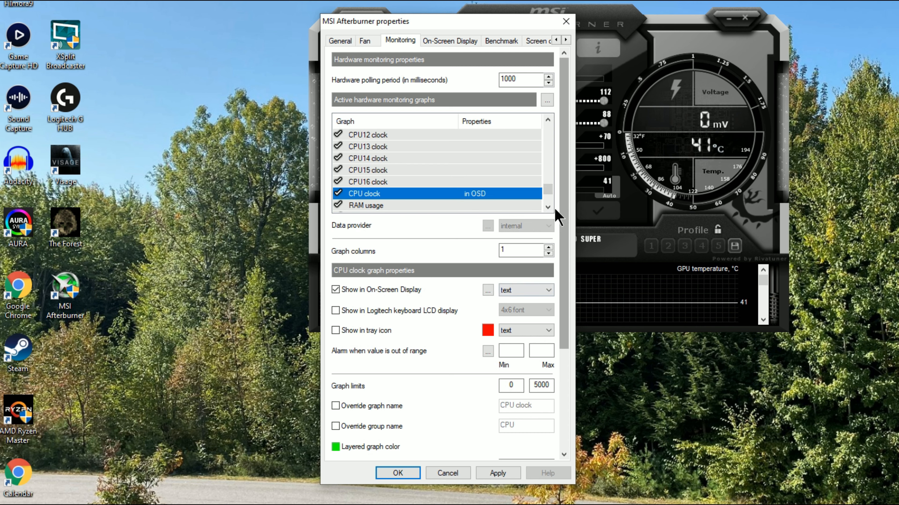
# Enable Show in On-Screen Display for the RAM usage graph
pyautogui.click(547, 207)
pyautogui.click(547, 207)
pyautogui.click(547, 208)
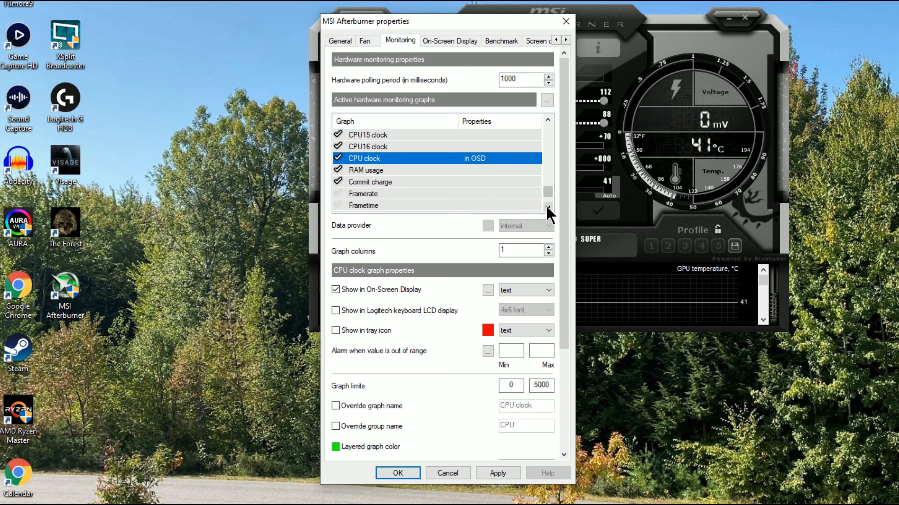
pyautogui.click(547, 207)
pyautogui.click(447, 160)
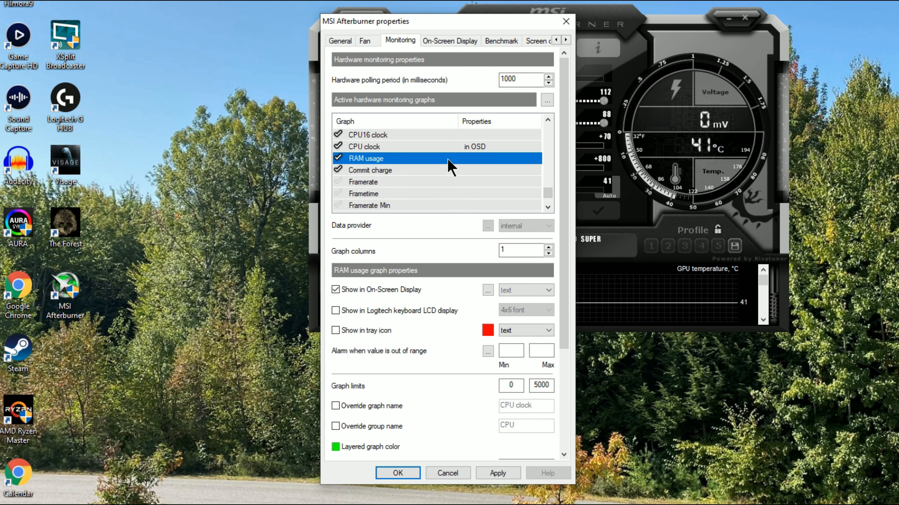
pyautogui.click(335, 290)
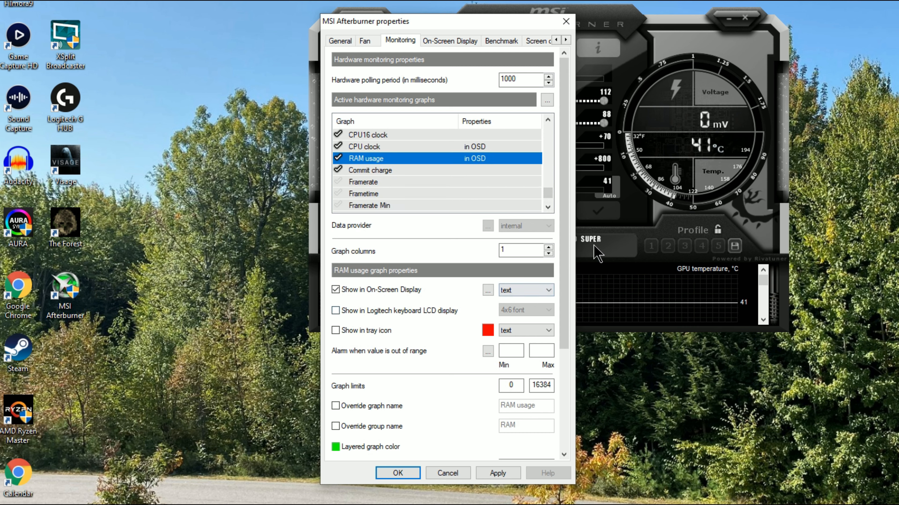
# Activate the Framerate graph and show it in the On-Screen Display as text, graph
pyautogui.click(547, 208)
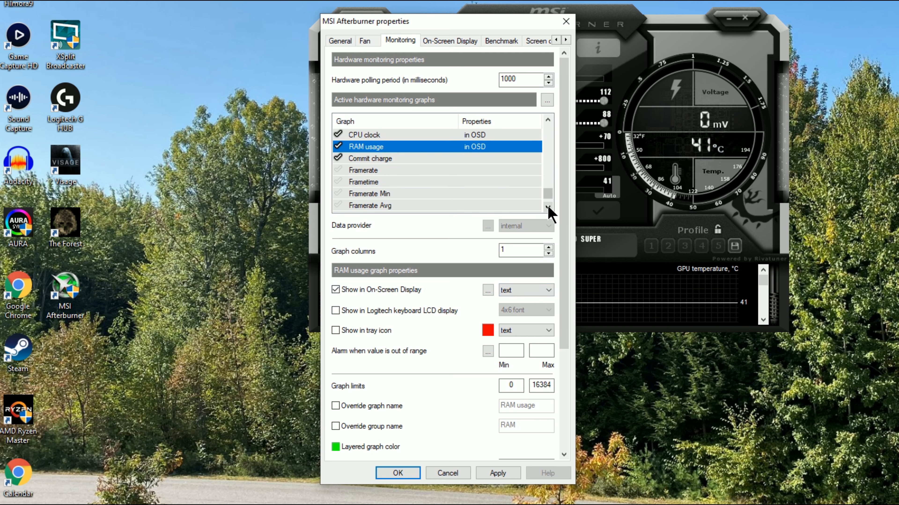
pyautogui.click(548, 208)
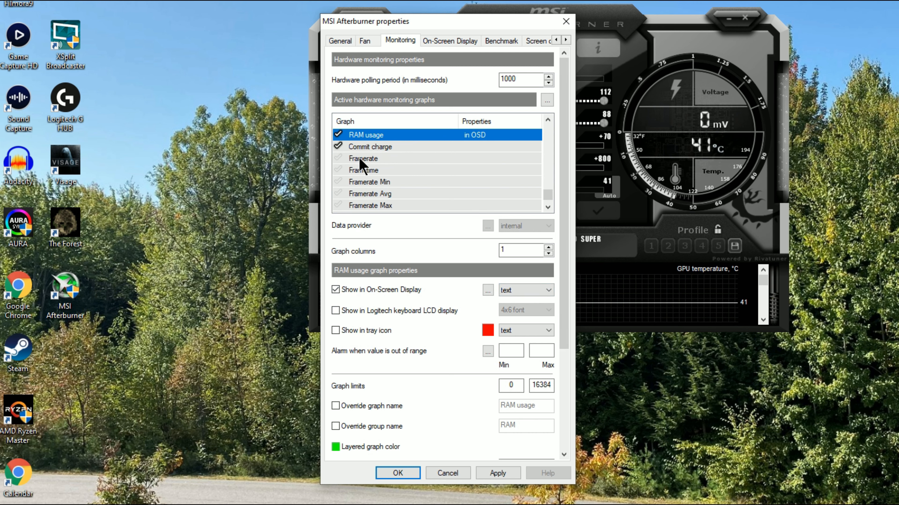
pyautogui.click(376, 159)
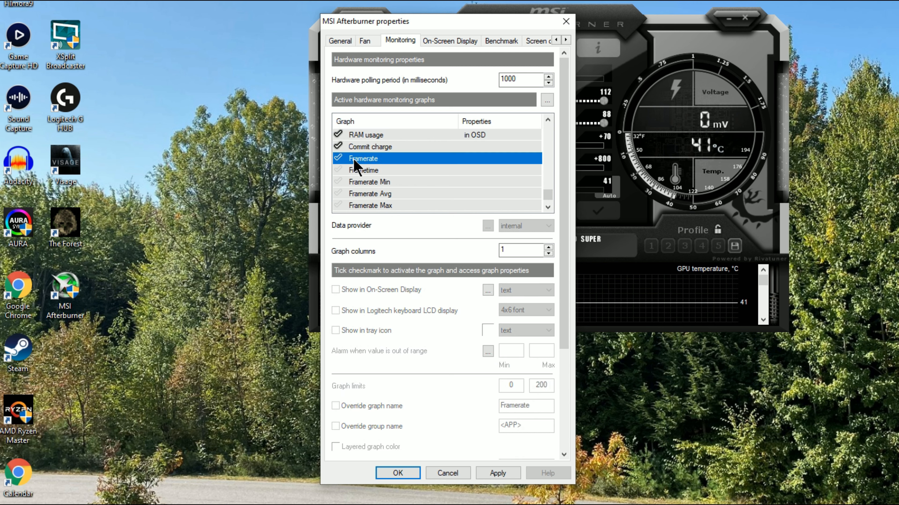
pyautogui.click(337, 159)
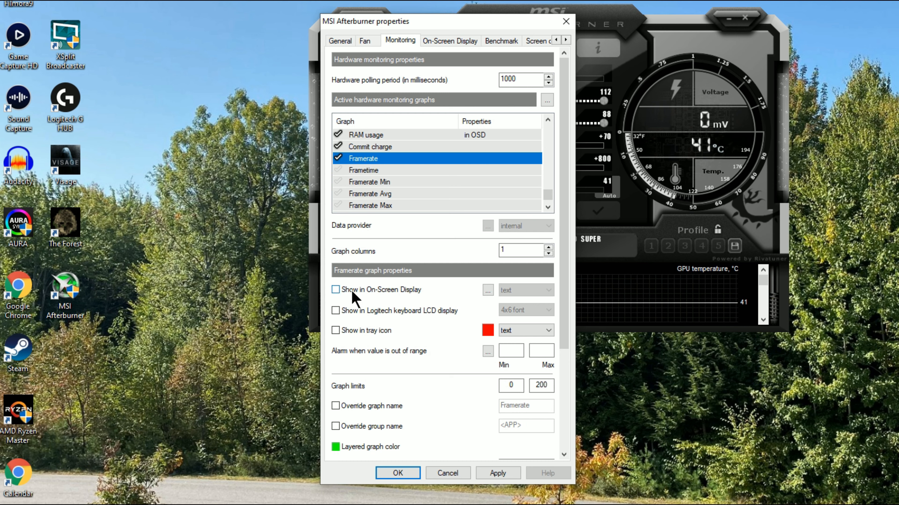
pyautogui.click(335, 289)
pyautogui.click(548, 290)
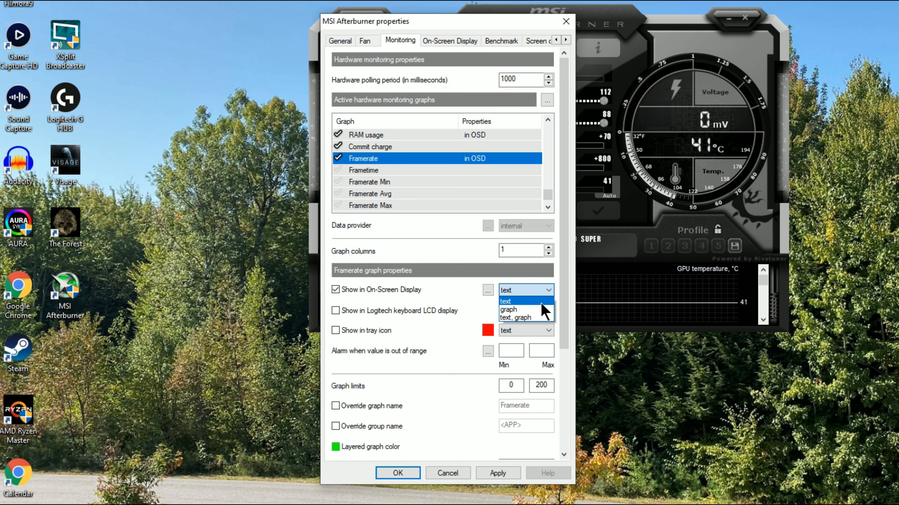
pyautogui.click(531, 318)
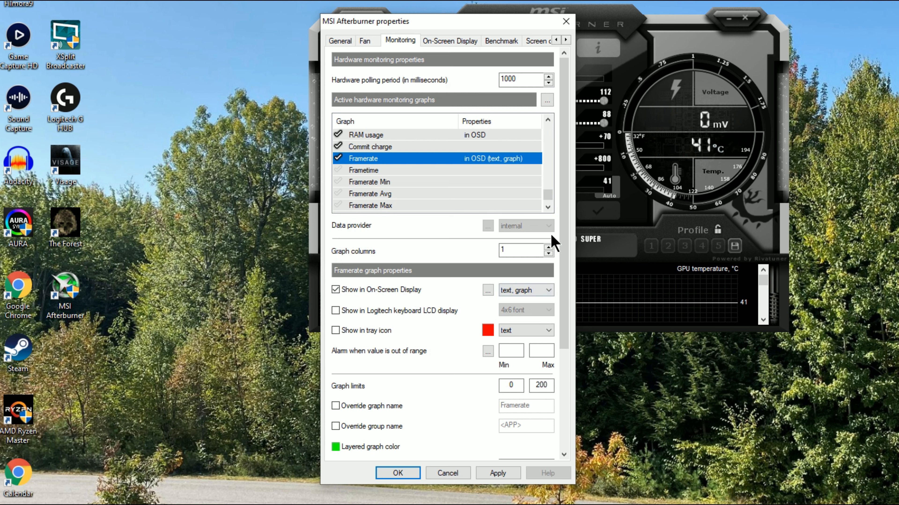
# Deactivate the individual per-core CPU clock graphs from CPU15 clock down to CPU9 clock
pyautogui.click(547, 208)
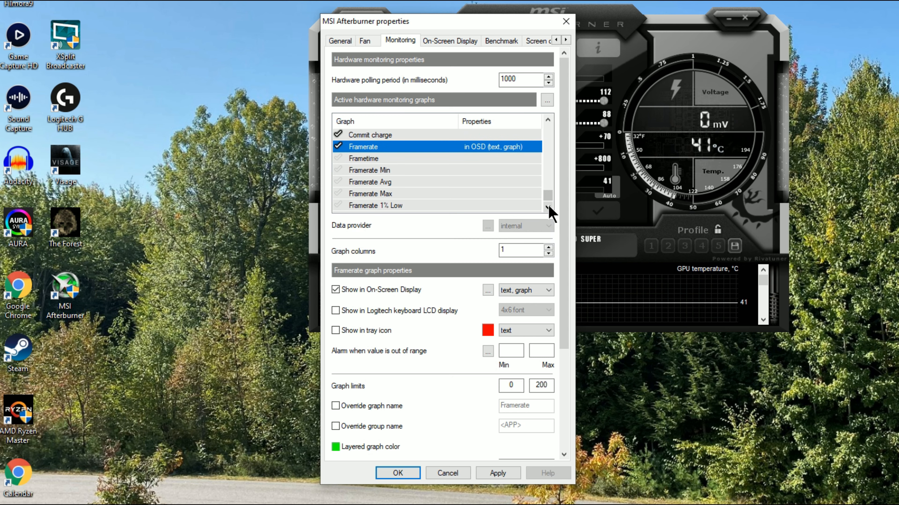
pyautogui.click(547, 208)
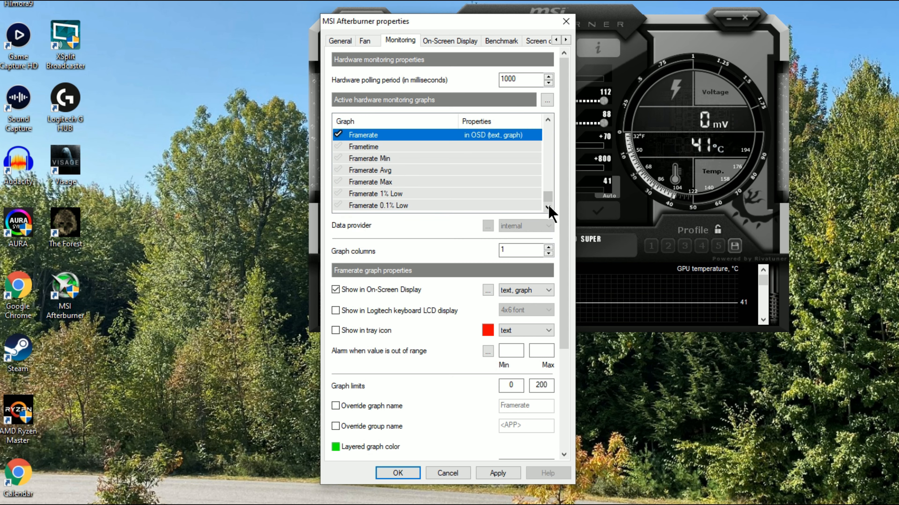
pyautogui.scroll(2, 550, 199)
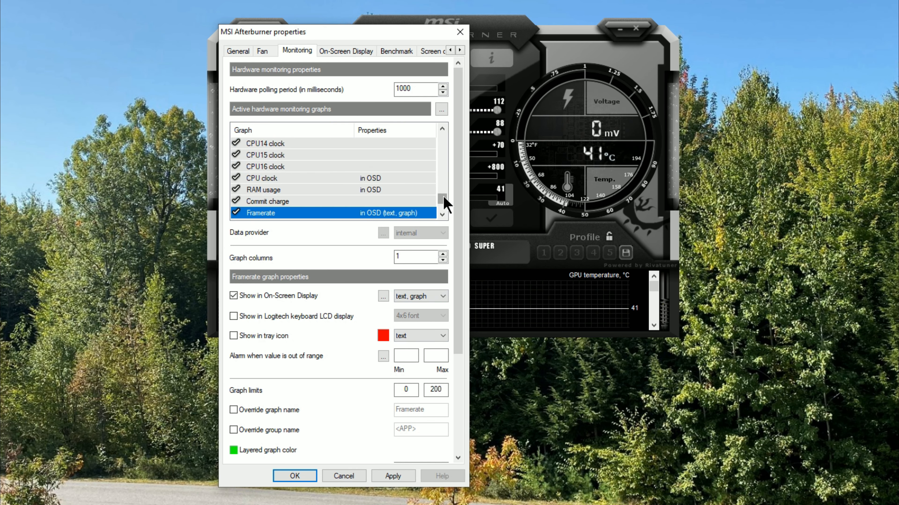
pyautogui.click(442, 128)
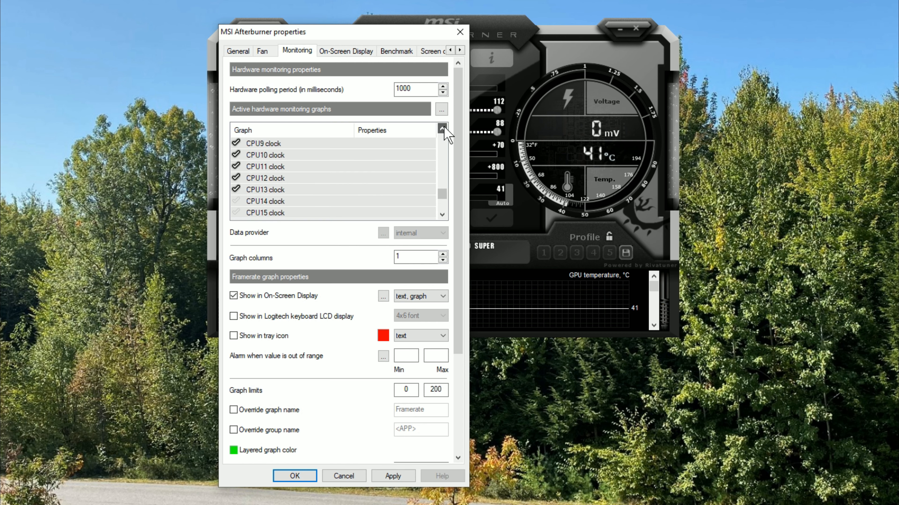
pyautogui.click(236, 201)
pyautogui.click(236, 191)
pyautogui.click(236, 178)
pyautogui.click(236, 155)
pyautogui.click(236, 142)
pyautogui.click(236, 165)
# Deactivate the per-core clock graphs from CPU7 clock down to CPU1 clock
pyautogui.click(442, 185)
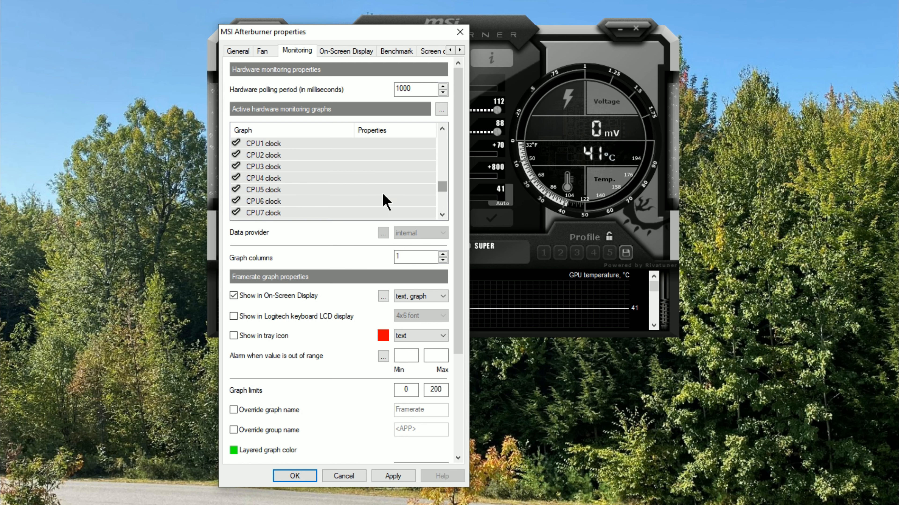
pyautogui.click(236, 213)
pyautogui.click(235, 201)
pyautogui.click(236, 189)
pyautogui.click(236, 178)
pyautogui.click(236, 166)
pyautogui.click(236, 155)
pyautogui.click(236, 143)
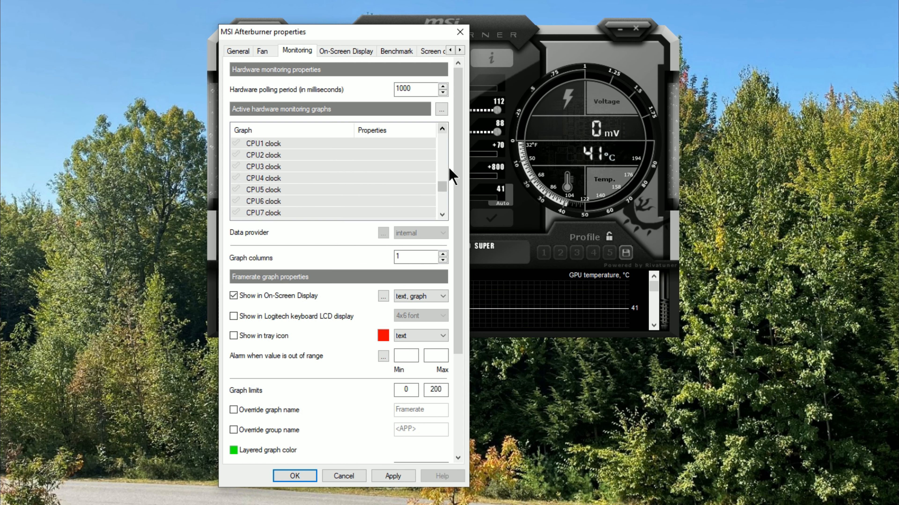
# Deactivate the higher-numbered per-core CPU usage graphs, down to CPU7 usage
pyautogui.moveTo(445, 187); pyautogui.dragTo(445, 182)
pyautogui.click(239, 188)
pyautogui.click(236, 177)
pyautogui.click(235, 165)
pyautogui.click(235, 154)
pyautogui.click(236, 143)
pyautogui.scroll(2, 253, 204)
pyautogui.click(234, 200)
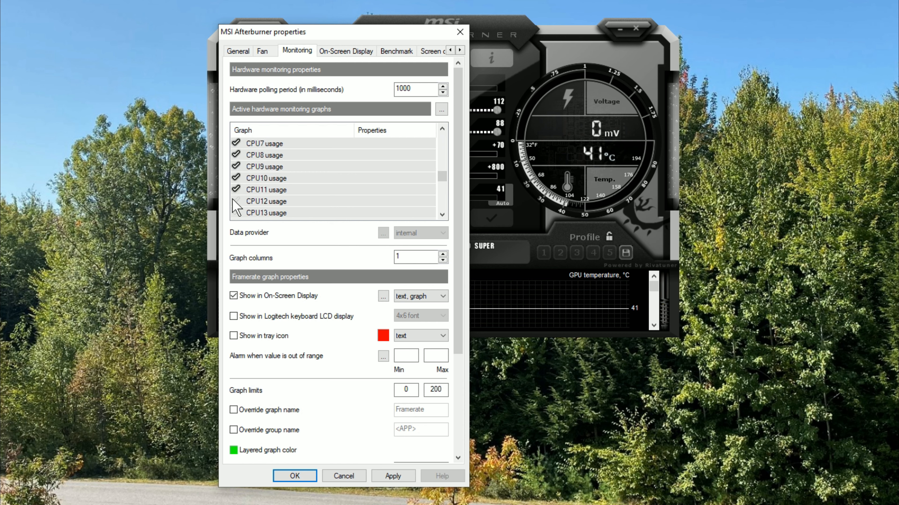
pyautogui.click(236, 189)
pyautogui.click(236, 178)
pyautogui.click(236, 166)
pyautogui.click(236, 155)
pyautogui.click(236, 143)
# Deactivate the remaining per-core usage graphs from CPU6 usage down to CPU1 usage
pyautogui.scroll(2, 236, 177)
pyautogui.click(236, 200)
pyautogui.click(236, 189)
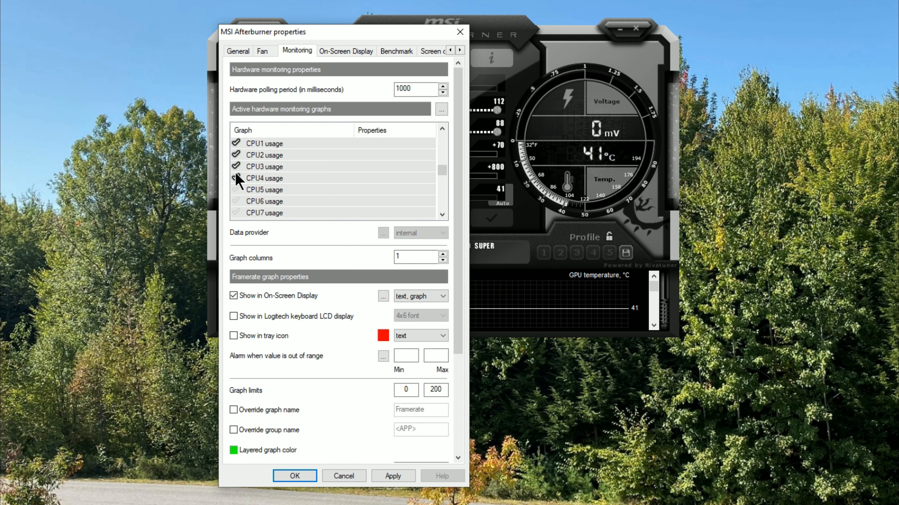
pyautogui.click(235, 177)
pyautogui.click(236, 166)
pyautogui.click(236, 143)
# Deactivate the per-core temperature graphs from CPU16 down to CPU9, keeping the overall CPU temperature graph active
pyautogui.scroll(2, 293, 201)
pyautogui.click(236, 189)
pyautogui.click(236, 177)
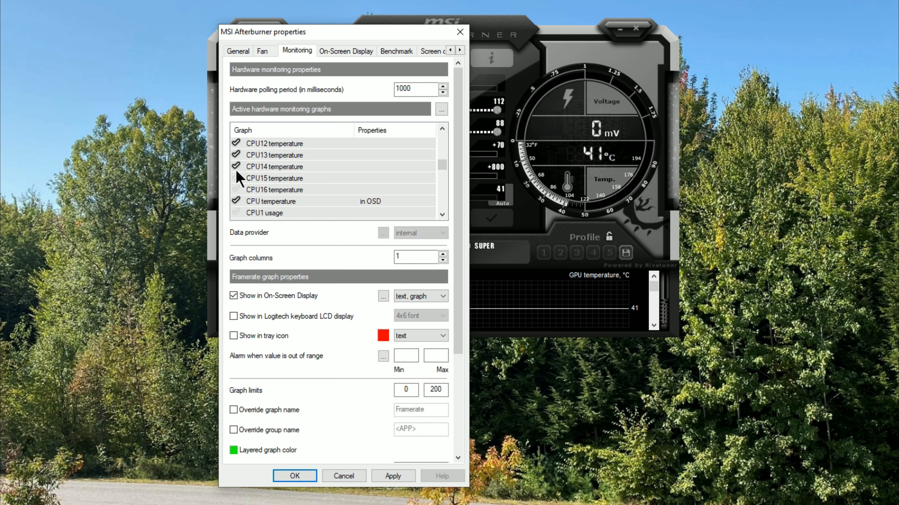
pyautogui.click(236, 165)
pyautogui.click(236, 154)
pyautogui.click(236, 143)
pyautogui.scroll(1, 273, 166)
pyautogui.click(236, 154)
pyautogui.click(236, 142)
# Deactivate the remaining per-core temperature graphs from CPU8 temperature down to CPU1 temperature
pyautogui.scroll(2, 300, 195)
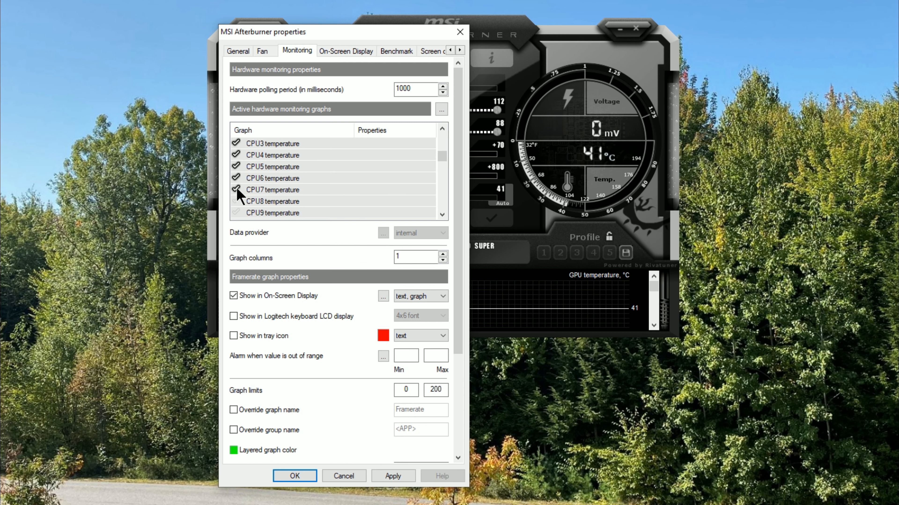
pyautogui.click(236, 201)
pyautogui.click(236, 190)
pyautogui.click(236, 178)
pyautogui.click(235, 166)
pyautogui.click(236, 155)
pyautogui.scroll(2, 294, 198)
pyautogui.click(235, 201)
pyautogui.click(236, 189)
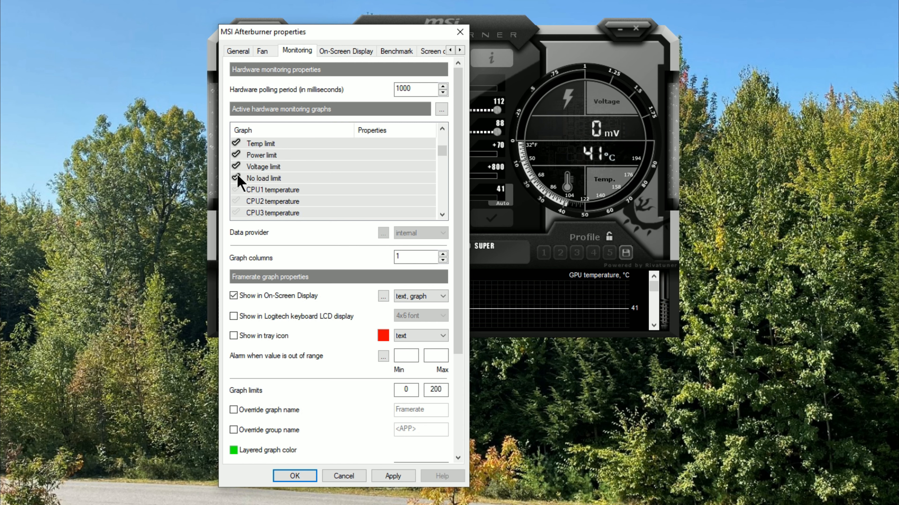
# Deactivate the No load limit, Voltage limit, Power limit and Temp limit graphs
pyautogui.click(236, 178)
pyautogui.click(235, 166)
pyautogui.click(236, 155)
pyautogui.click(236, 143)
# Deactivate the Fan tachometer 2, Fan tachometer, Fan speed 2, Fan speed and Power graphs
pyautogui.scroll(2, 279, 180)
pyautogui.click(236, 201)
pyautogui.click(236, 189)
pyautogui.click(236, 178)
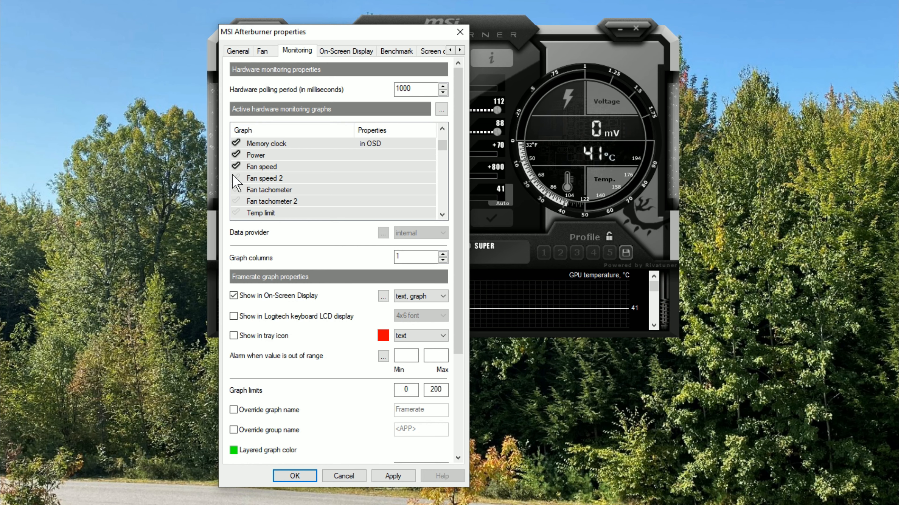
pyautogui.click(236, 166)
pyautogui.click(235, 156)
# Deactivate the BUS usage, VID usage and FB usage graphs, and move Memory usage and Core clock up directly below GPU usage
pyautogui.scroll(3, 273, 200)
pyautogui.click(235, 190)
pyautogui.click(236, 178)
pyautogui.click(236, 165)
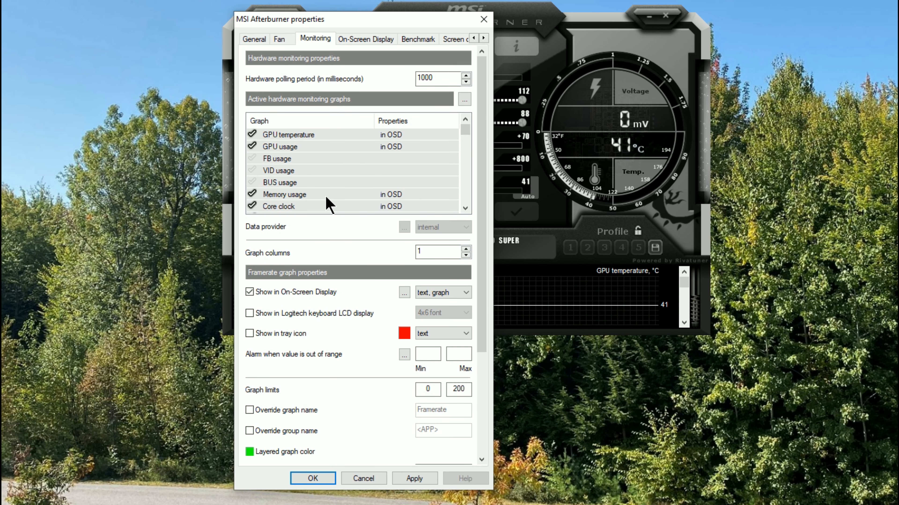
pyautogui.moveTo(326, 198); pyautogui.dragTo(329, 159)
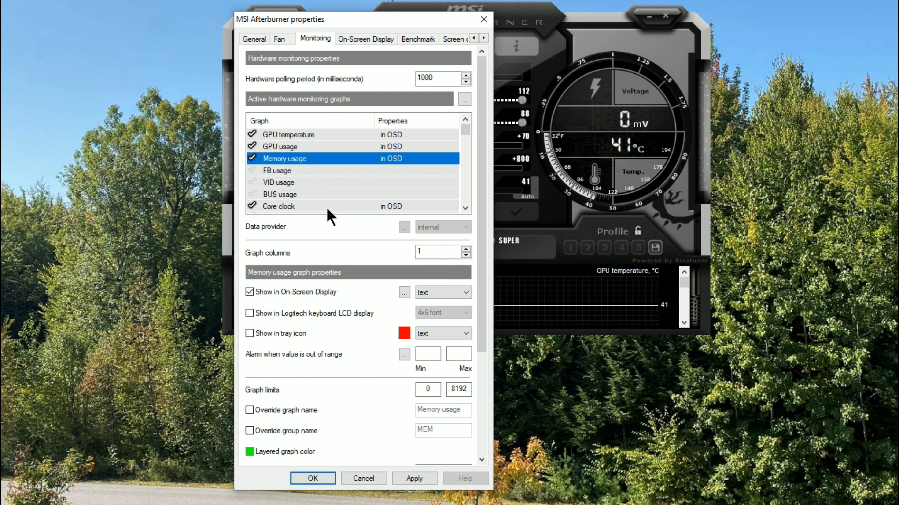
pyautogui.moveTo(327, 209); pyautogui.dragTo(326, 169)
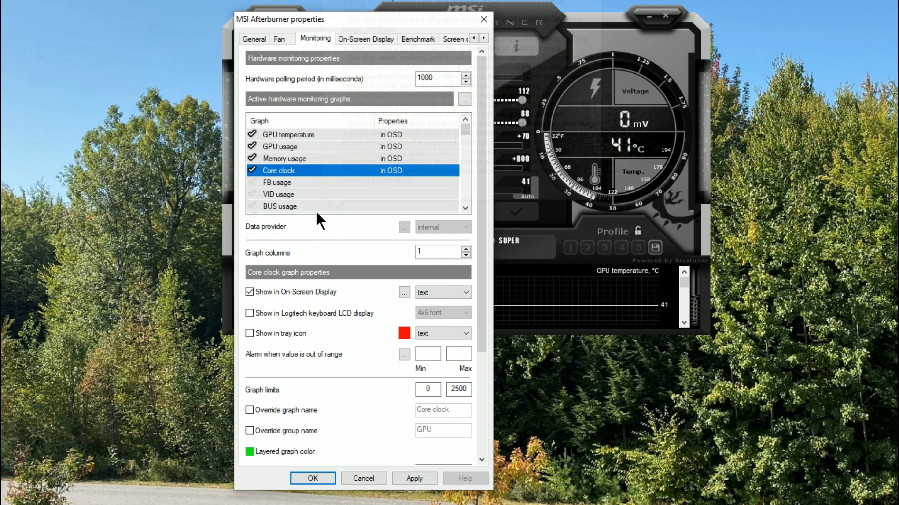
# Override the GPU temperature graph's name with "2080 super temperature" and apply the change
pyautogui.click(282, 136)
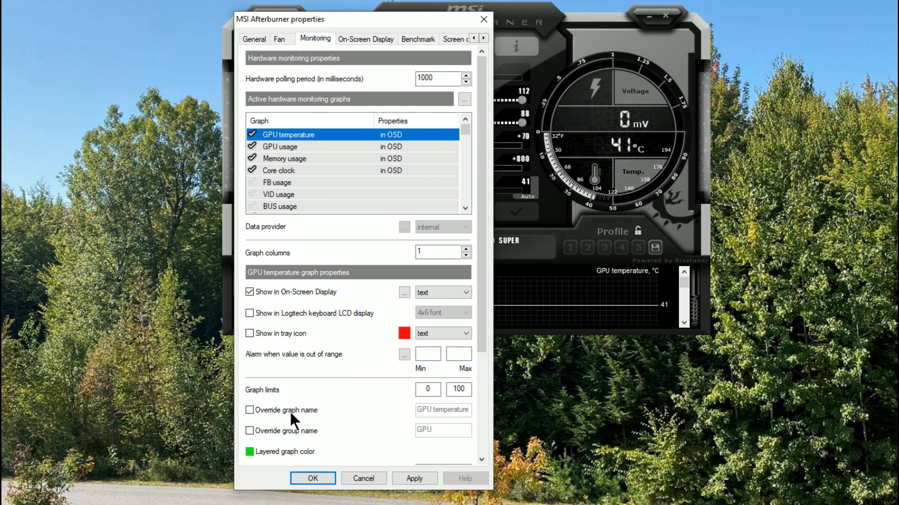
pyautogui.click(249, 412)
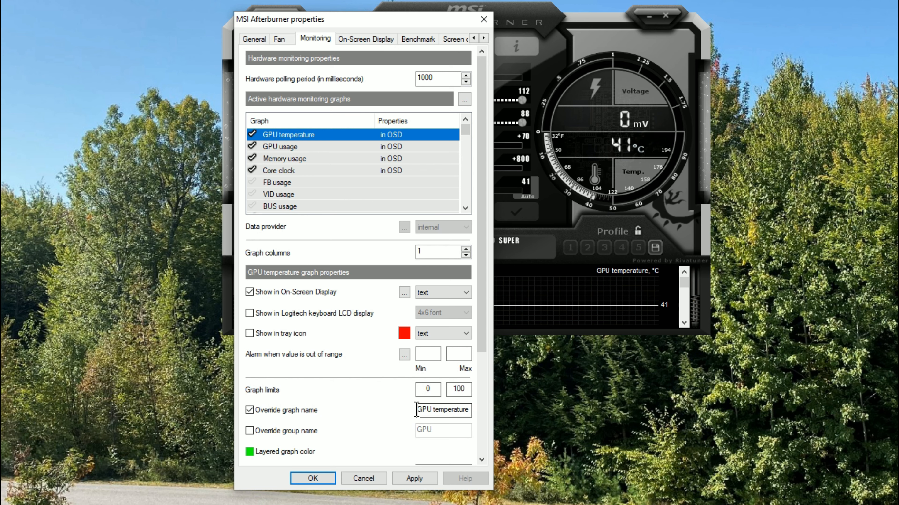
pyautogui.click(434, 410)
pyautogui.press('BackSpace')
pyautogui.press('BackSpace')
pyautogui.press('BackSpace')
pyautogui.press('BackSpace')
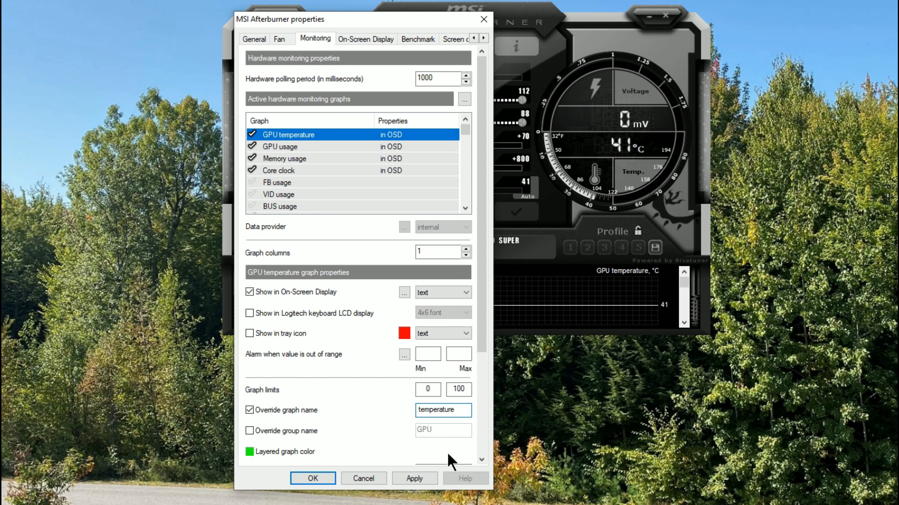
pyautogui.write('2080 super tempe')
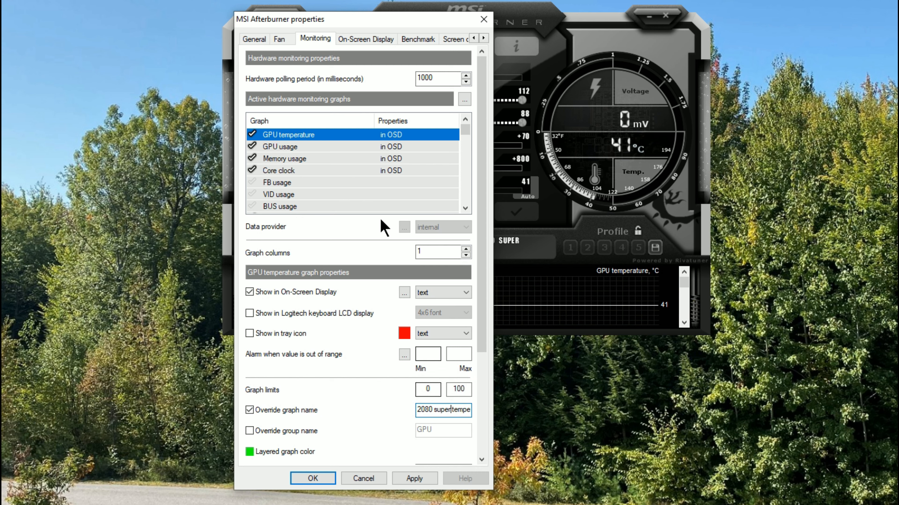
pyautogui.click(411, 482)
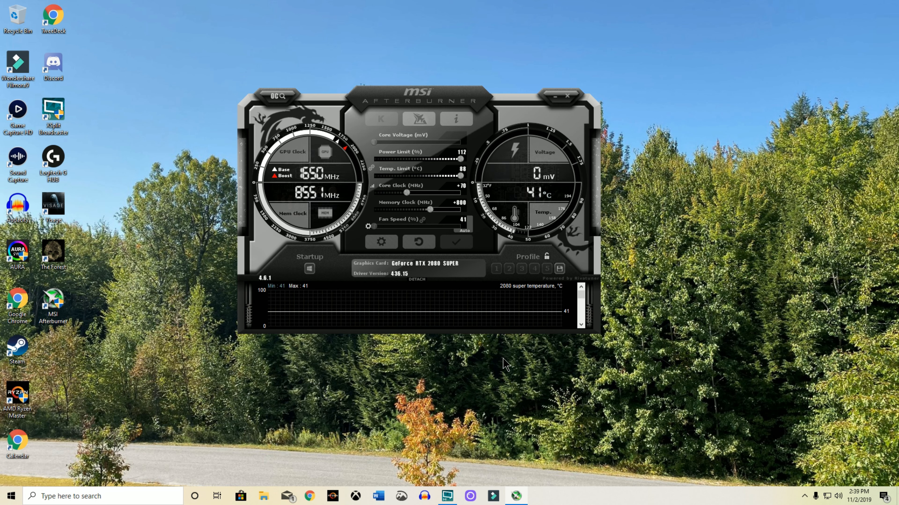
# Reopen the Afterburner properties and check the hotkey that toggles the On-Screen Display
pyautogui.click(384, 245)
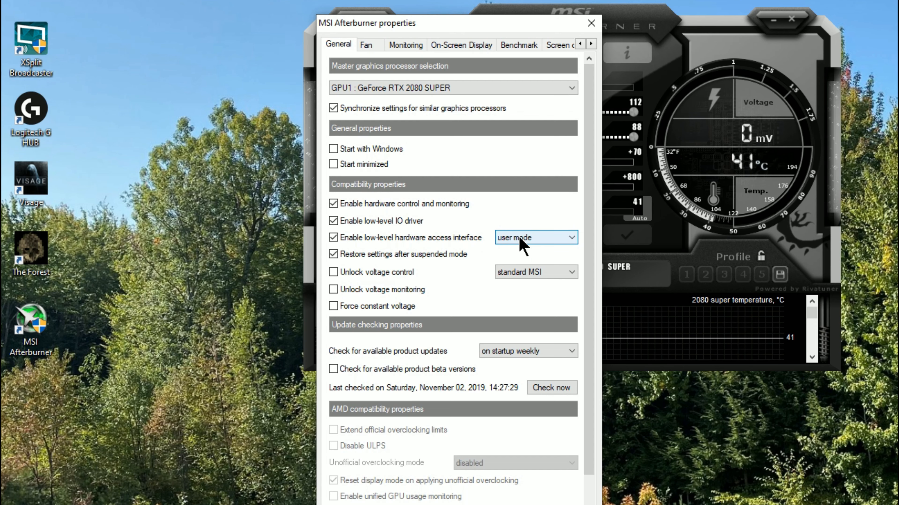
pyautogui.click(450, 45)
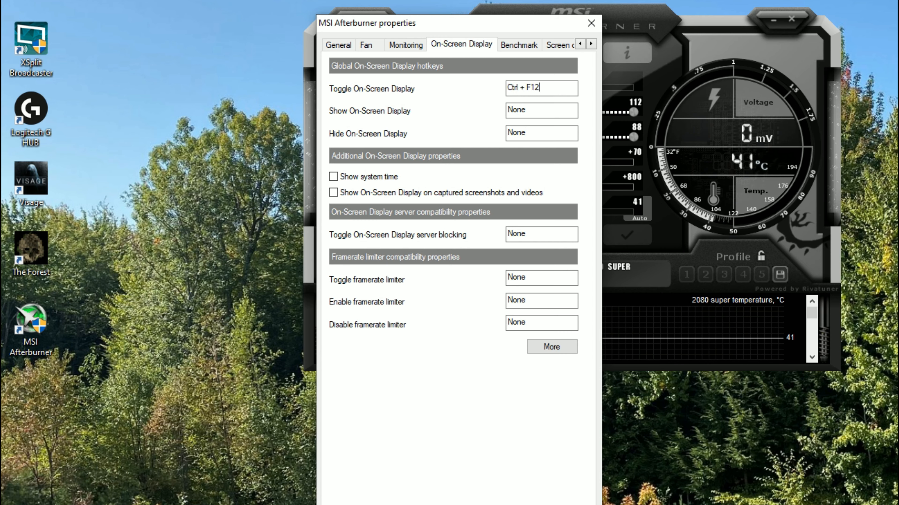
pyautogui.click(440, 504)
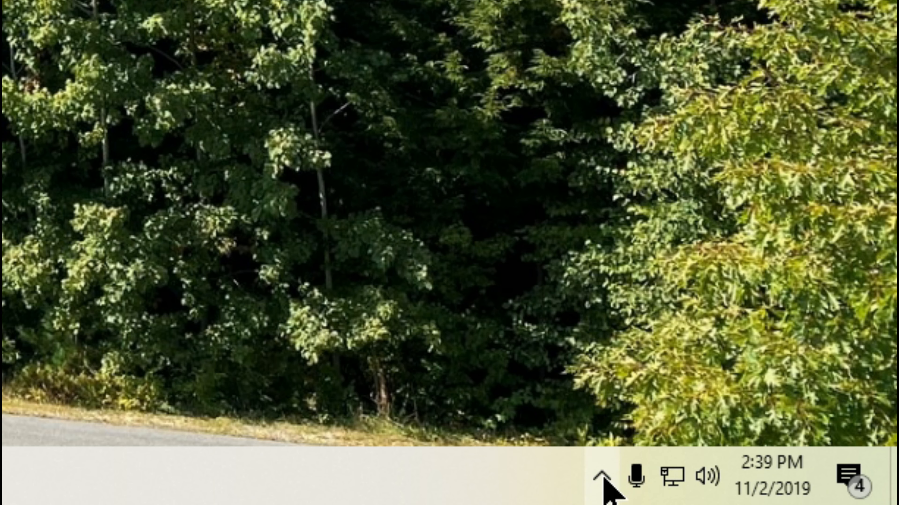
# Switch to RivaTuner Statistics Server and place the On-Screen Display in the upper-left corner of its preview, at about 3, 1
pyautogui.click(804, 497)
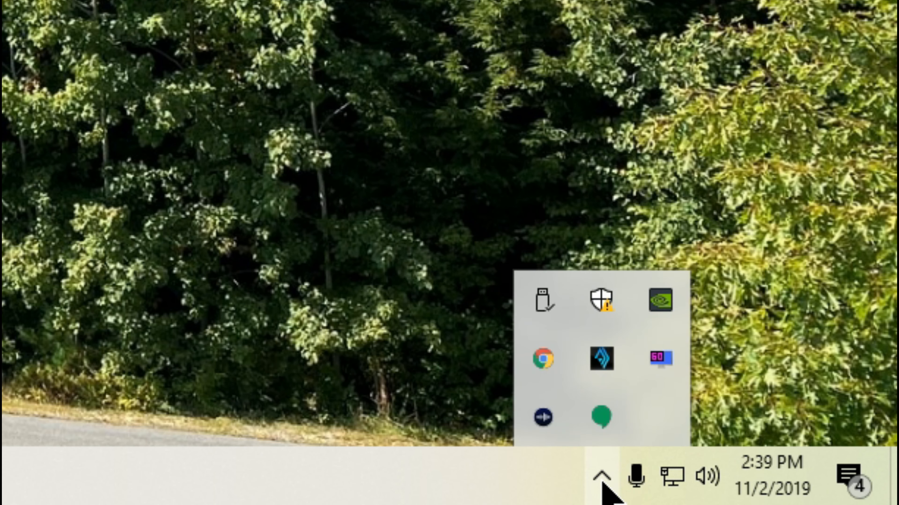
pyautogui.click(668, 365)
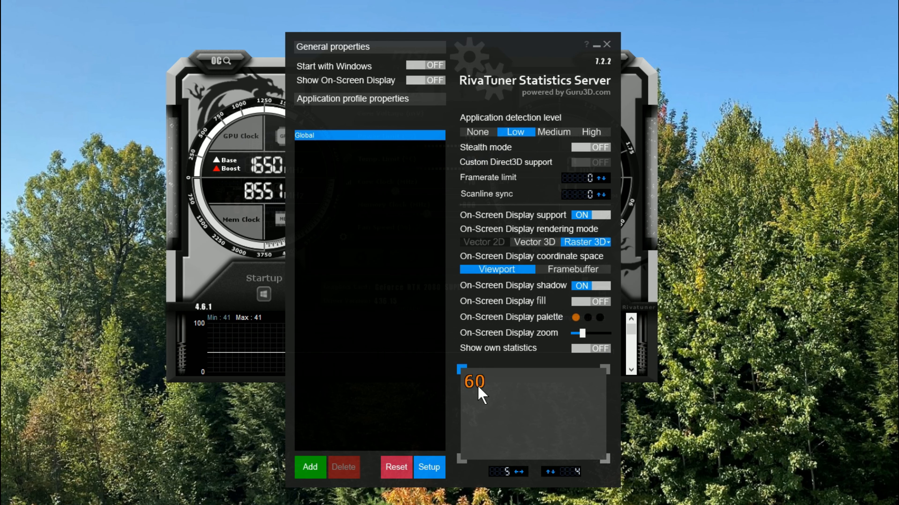
pyautogui.moveTo(467, 336); pyautogui.dragTo(478, 338)
pyautogui.moveTo(492, 390); pyautogui.dragTo(490, 441)
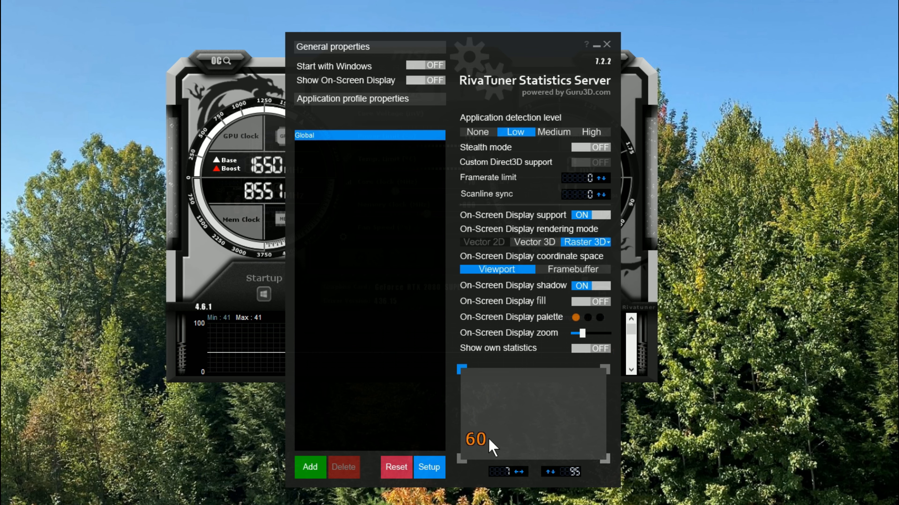
pyautogui.moveTo(482, 392); pyautogui.dragTo(477, 381)
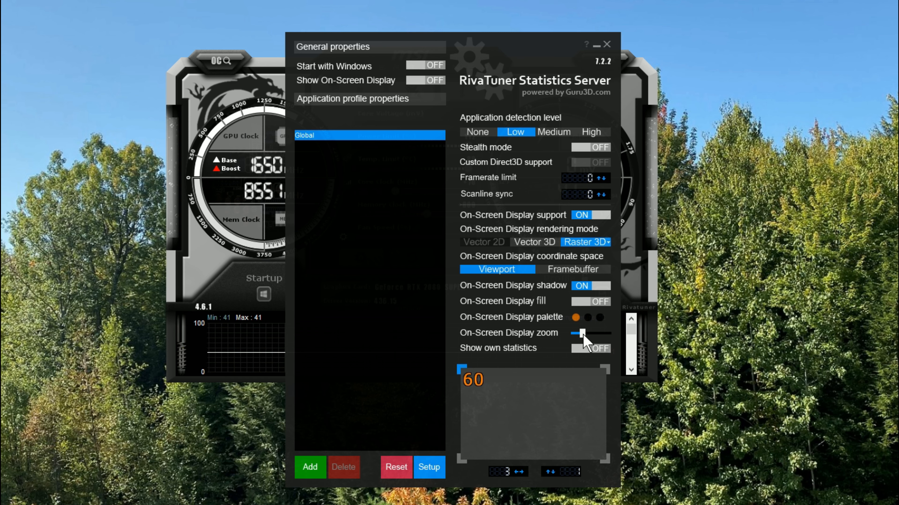
# Review the On-Screen Display zoom and the Raster 3D font settings, and minimize RivaTuner Statistics Server
pyautogui.moveTo(582, 335); pyautogui.dragTo(579, 334)
pyautogui.click(585, 242)
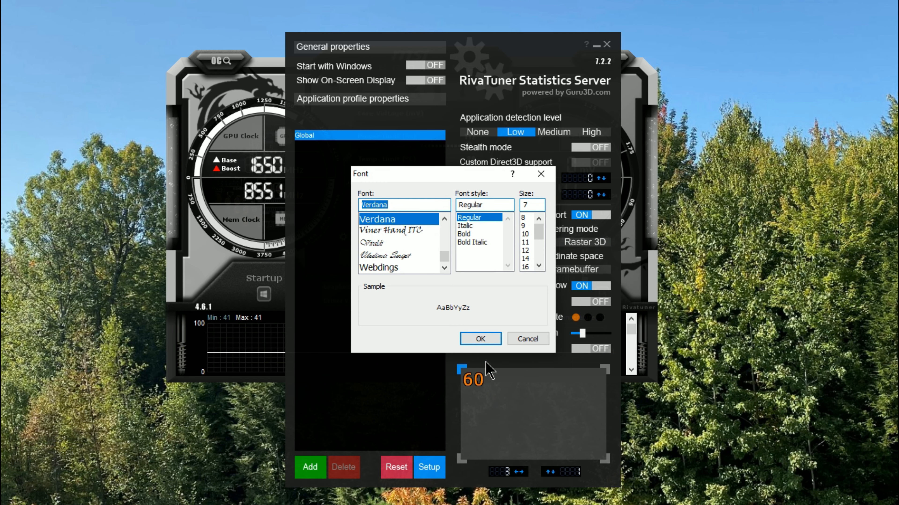
pyautogui.click(480, 339)
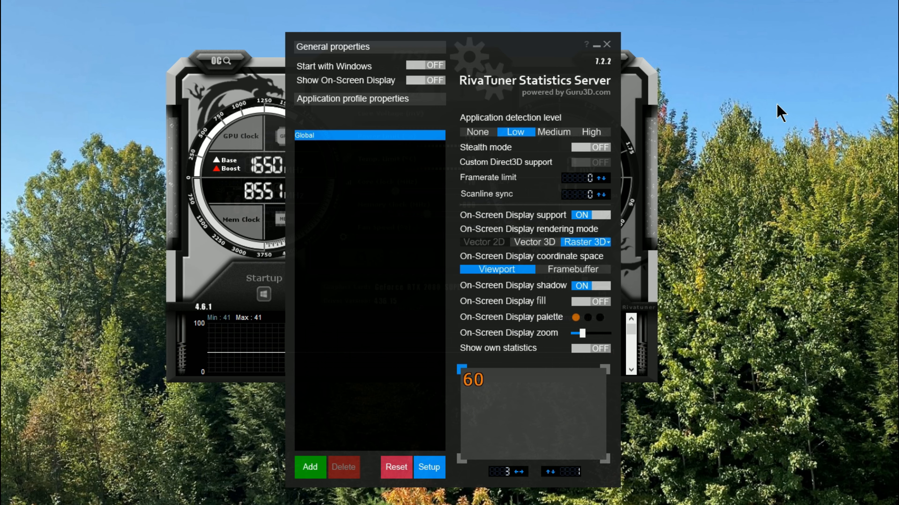
pyautogui.click(599, 44)
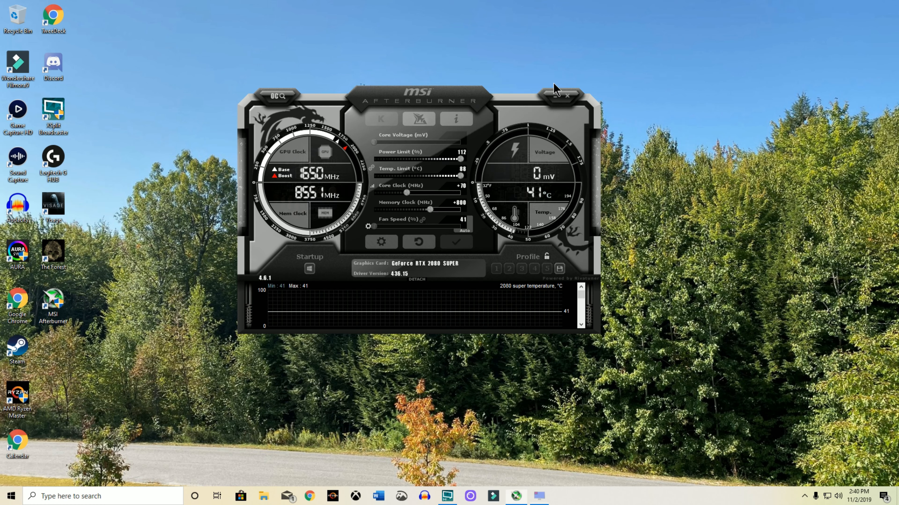